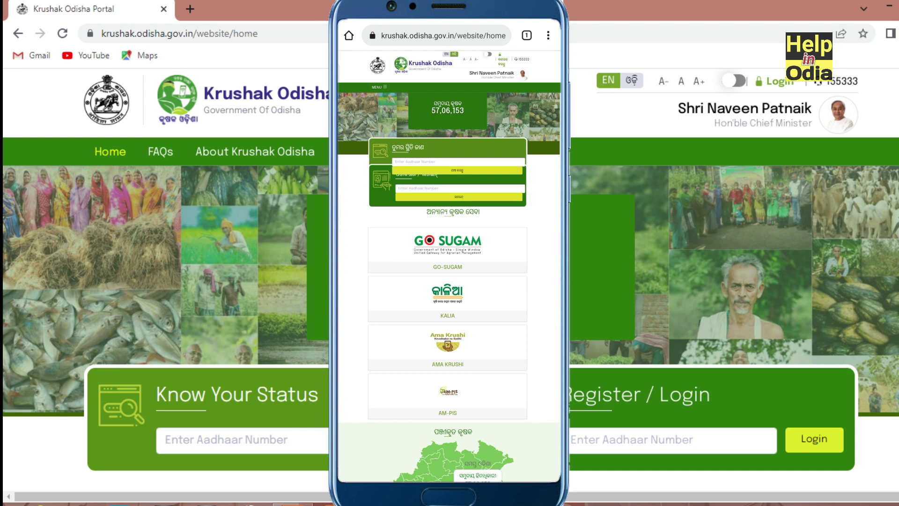
# Enter the farmer's Aadhaar number and log in to start registration
pyautogui.scroll(-2, 508, 402)
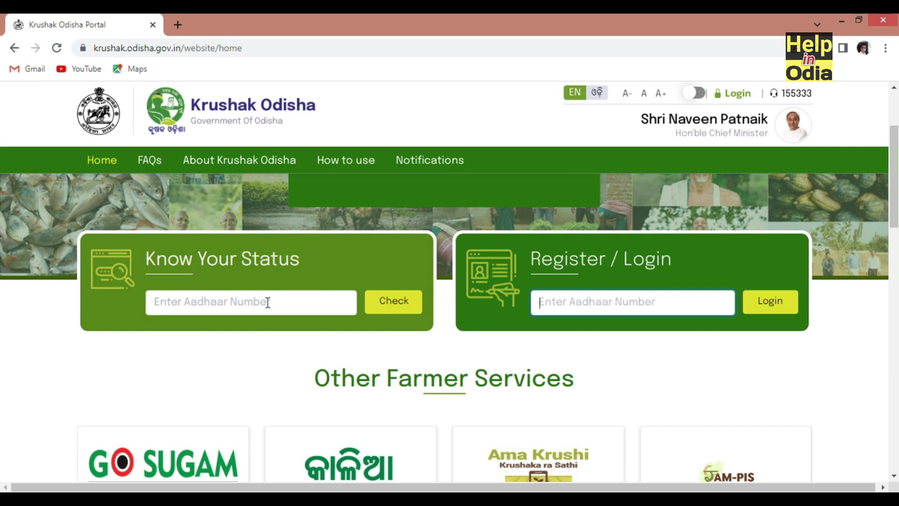
pyautogui.scroll(-1, 276, 314)
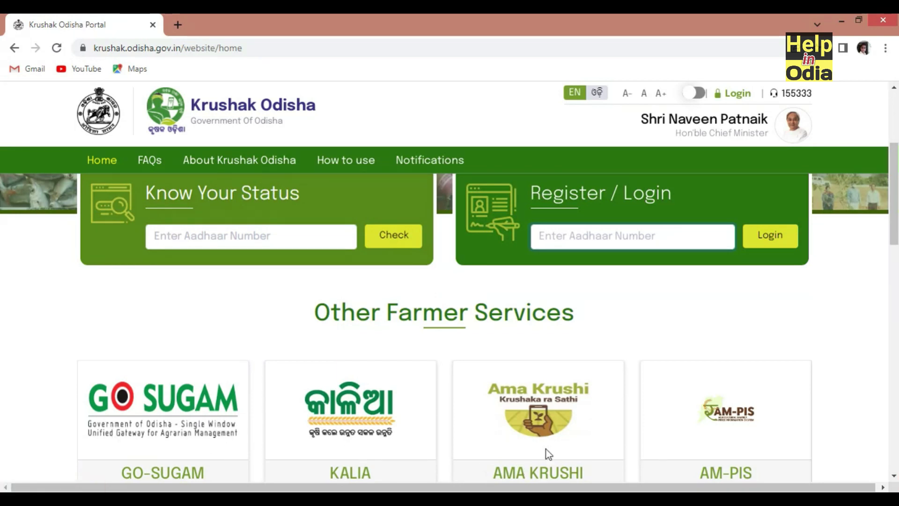
pyautogui.scroll(-5, 562, 403)
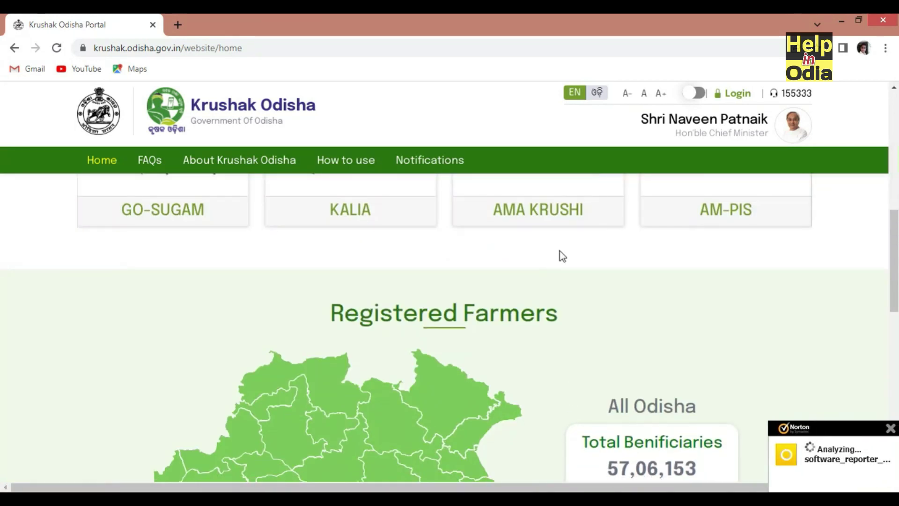
pyautogui.scroll(3, 560, 255)
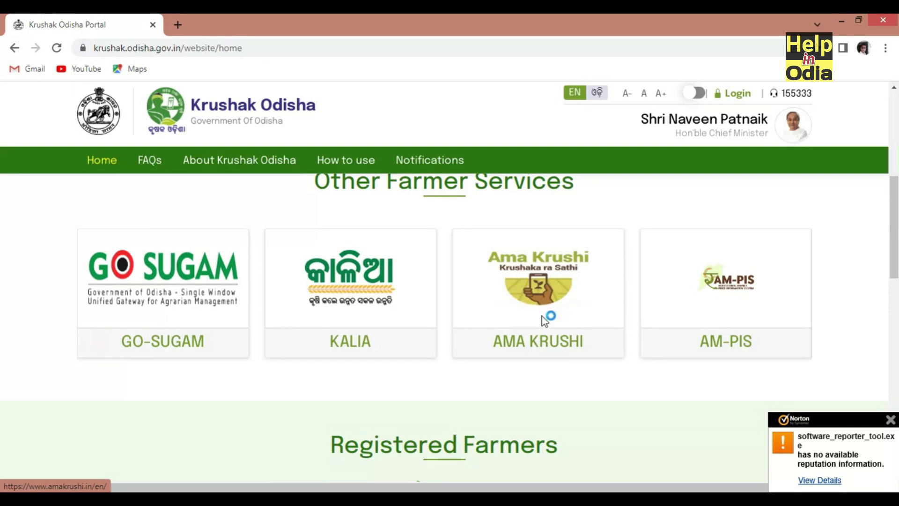
pyautogui.scroll(2, 544, 311)
pyautogui.scroll(5, 547, 308)
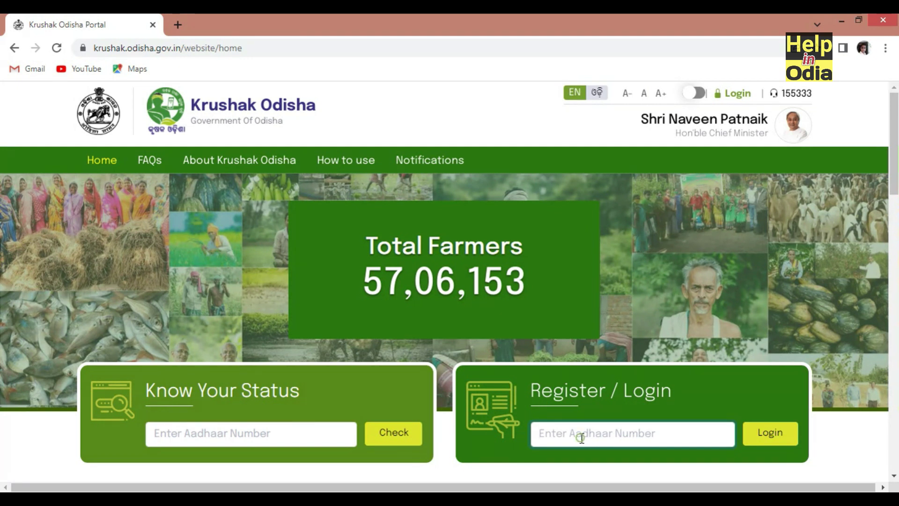
pyautogui.hotkey('ctrl', 'v')
pyautogui.click(754, 439)
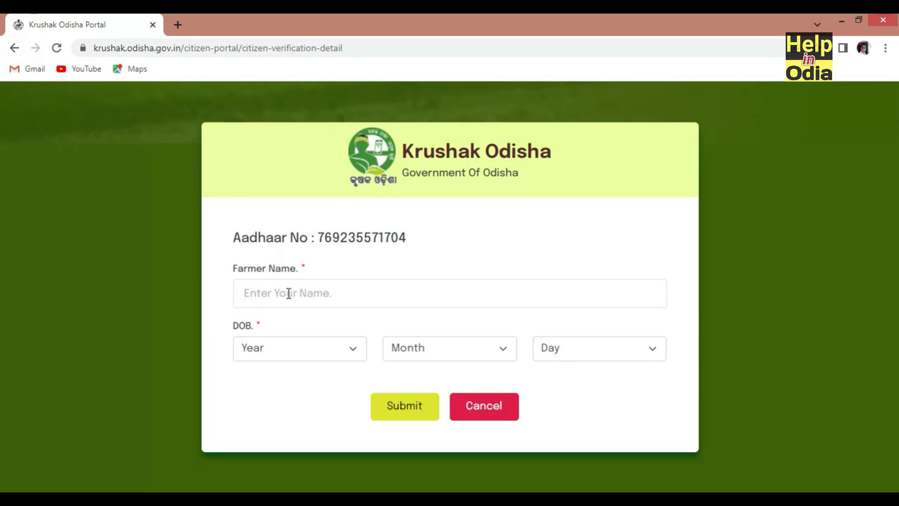
pyautogui.click(289, 294)
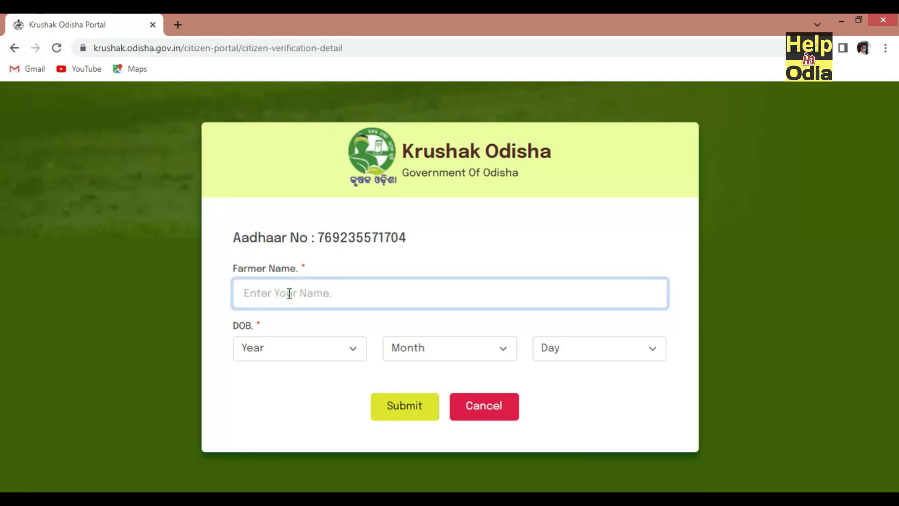
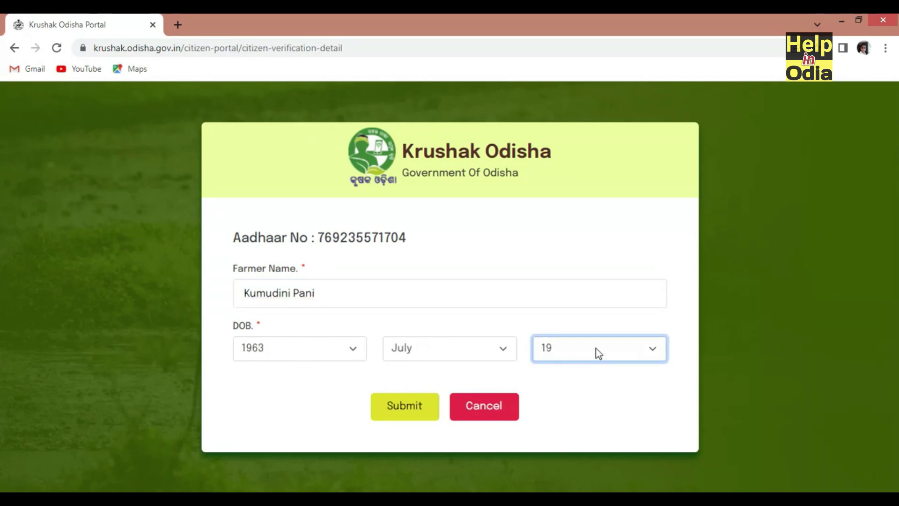
pyautogui.click(408, 408)
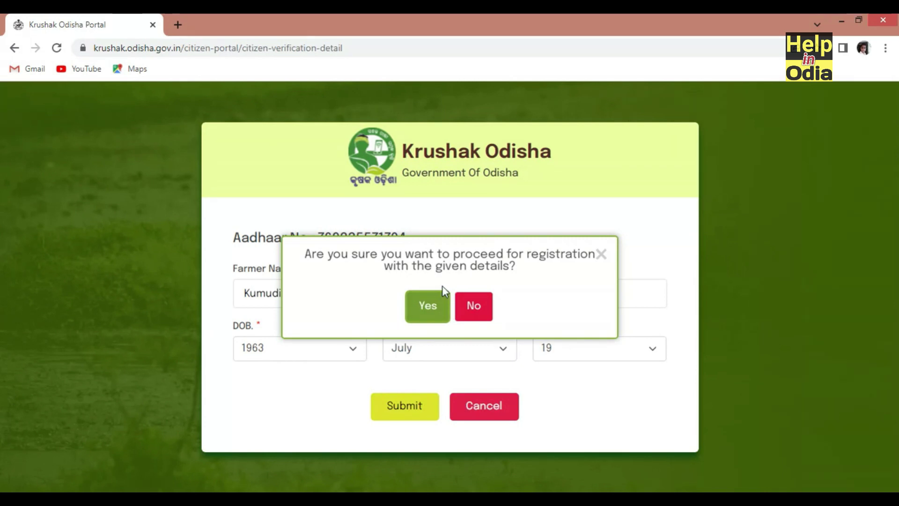
pyautogui.click(424, 310)
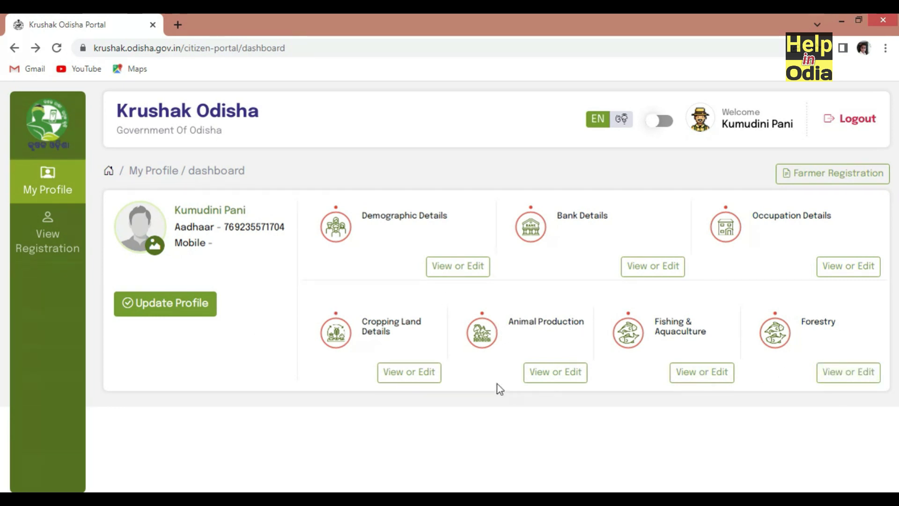
# Open the Update Profile demographic form and set gender to Female
pyautogui.click(177, 308)
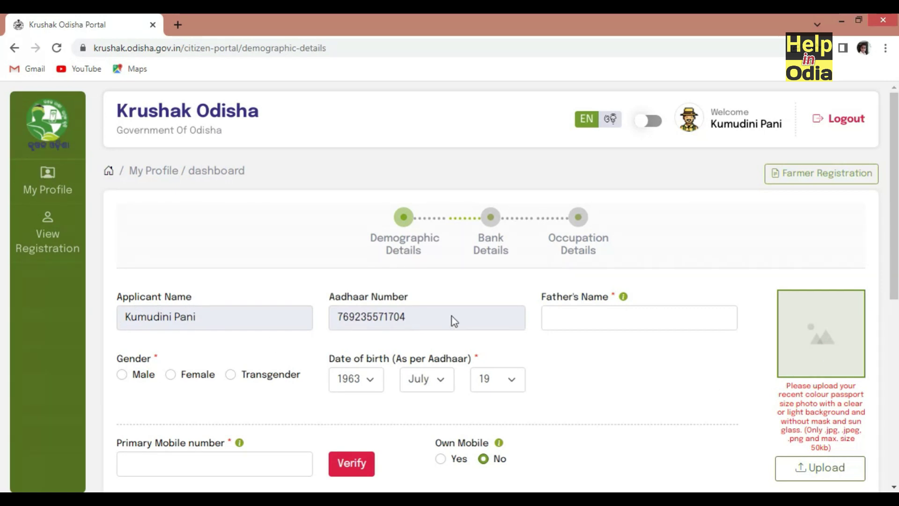
pyautogui.click(601, 313)
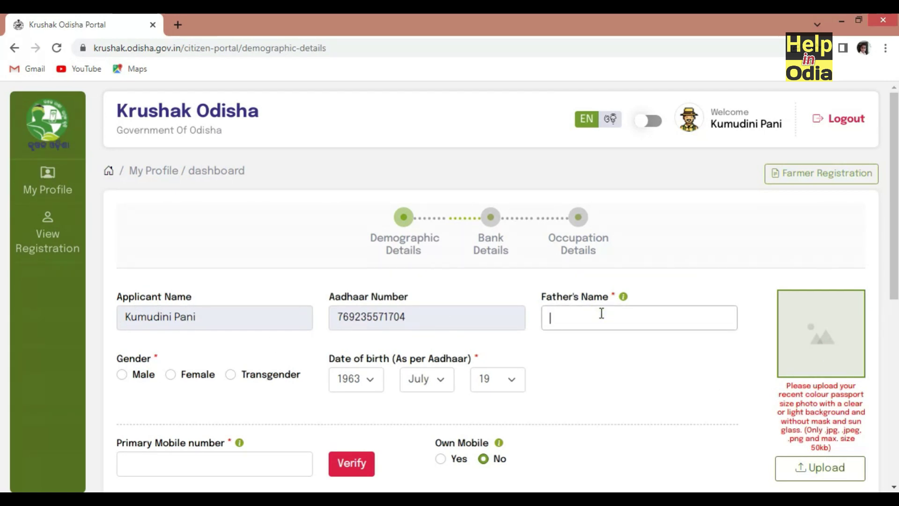
pyautogui.scroll(-2, 559, 341)
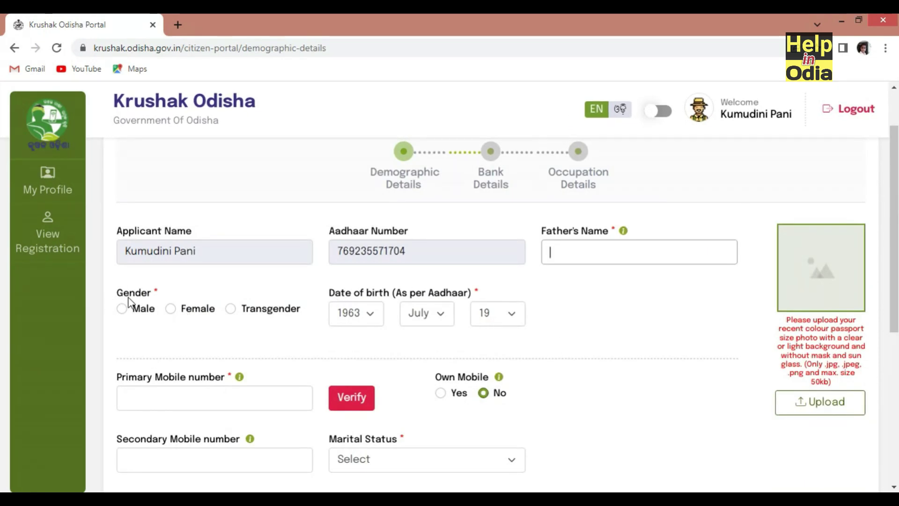
pyautogui.click(171, 308)
# Set Own Mobile to Yes and enter the farmer's primary mobile number
pyautogui.scroll(-1, 265, 327)
pyautogui.scroll(-3, 276, 314)
pyautogui.scroll(4, 214, 200)
pyautogui.scroll(-2, 245, 271)
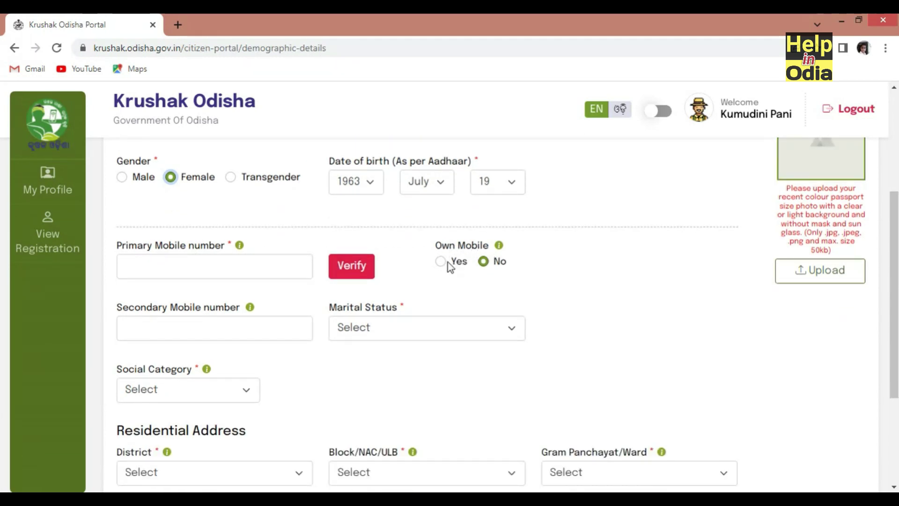
pyautogui.click(443, 263)
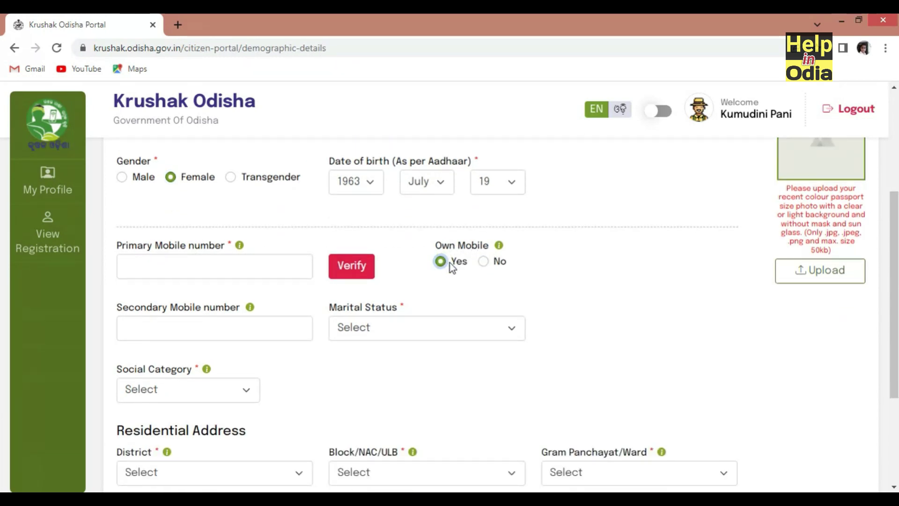
pyautogui.click(180, 259)
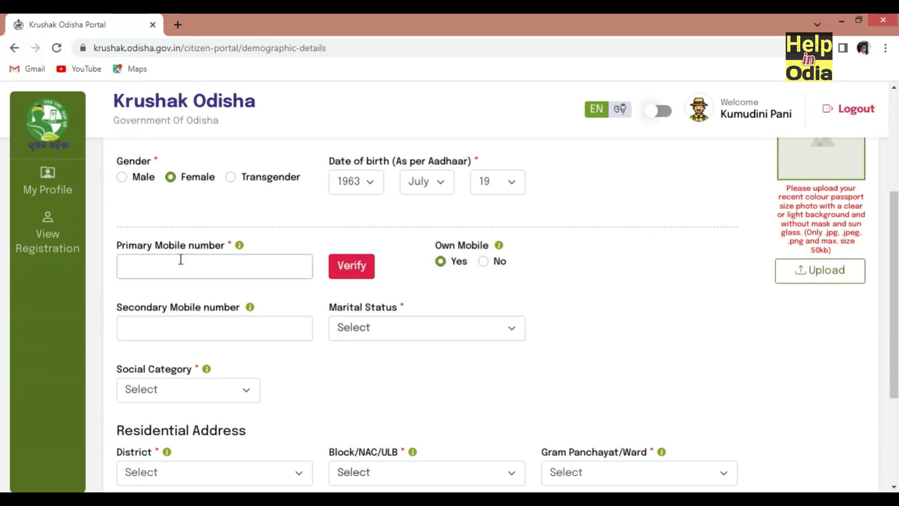
# Request an OTP for the primary mobile, validate it, and acknowledge the success message
pyautogui.click(346, 273)
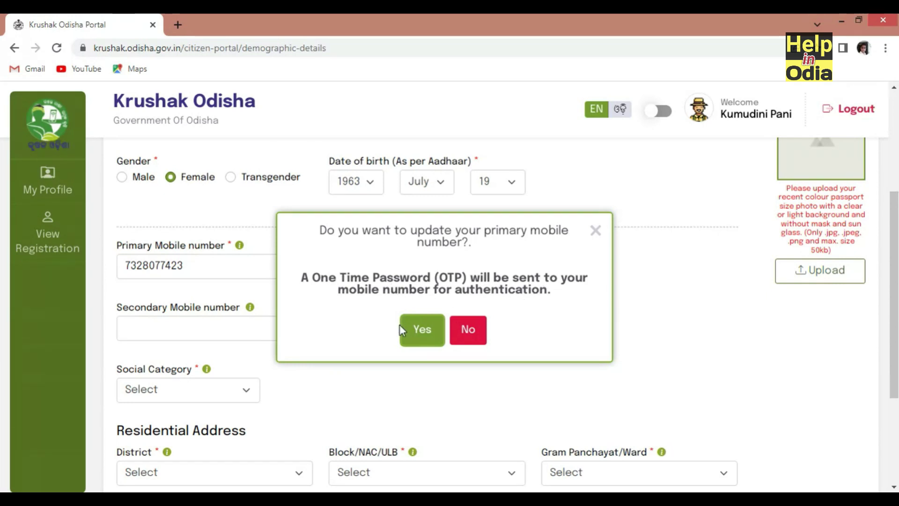
pyautogui.click(419, 329)
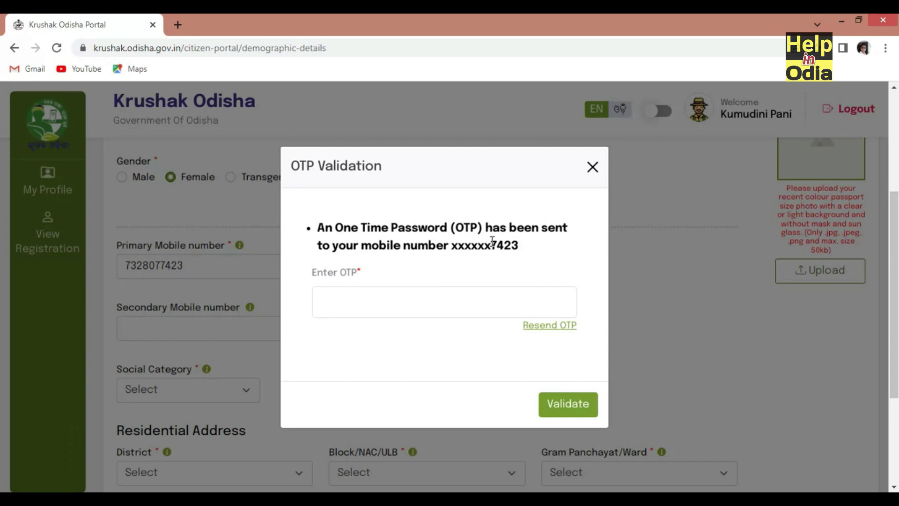
pyautogui.click(369, 300)
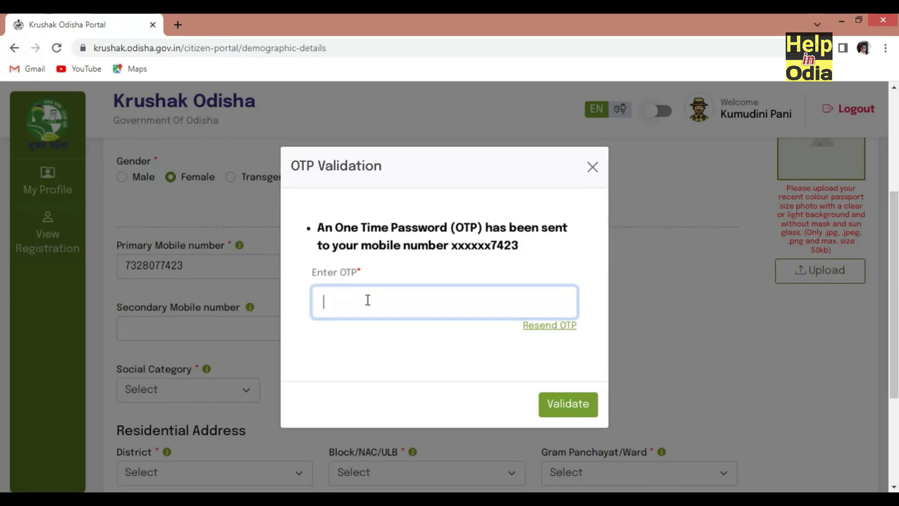
pyautogui.click(567, 407)
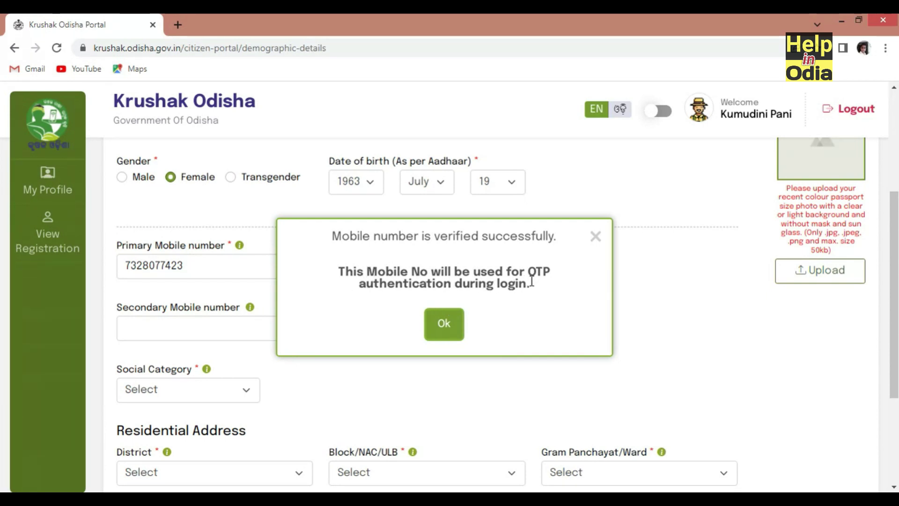
pyautogui.click(451, 324)
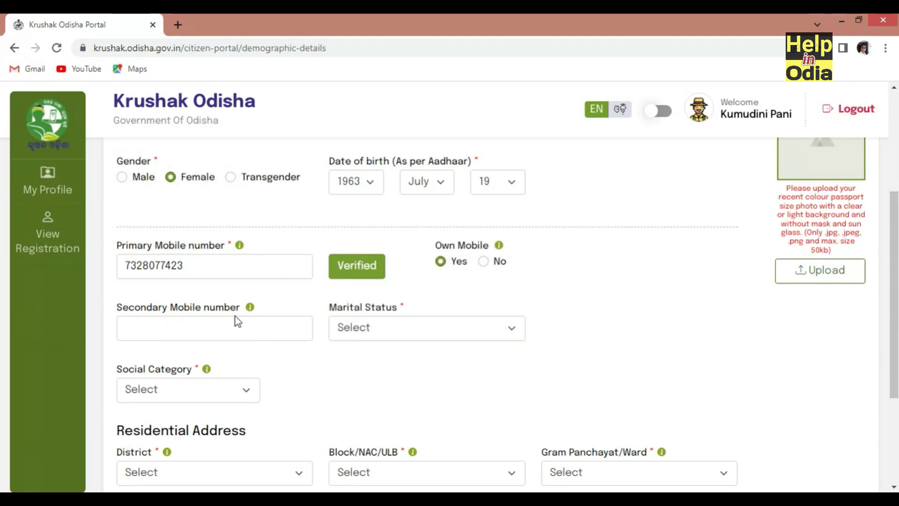
pyautogui.moveTo(240, 247)
# Set marital status to Married and social category to General
pyautogui.click(393, 328)
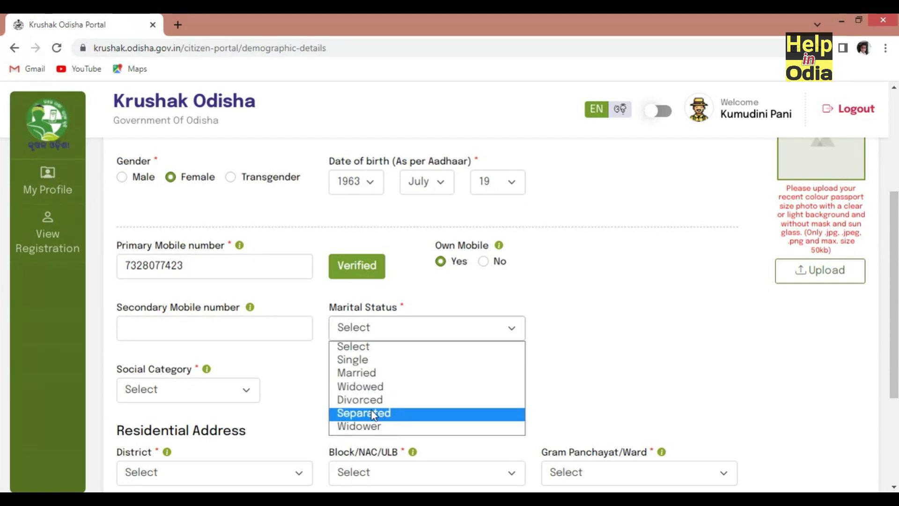
pyautogui.click(370, 374)
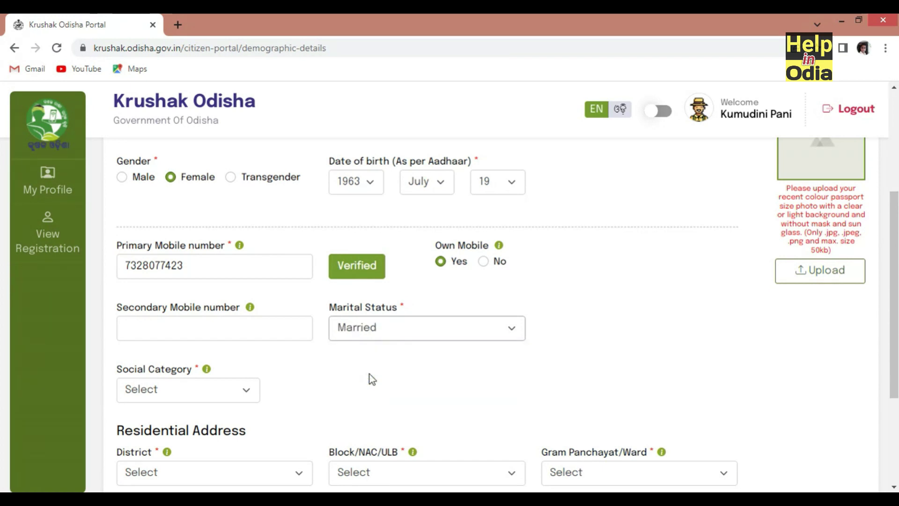
pyautogui.click(185, 396)
pyautogui.click(169, 422)
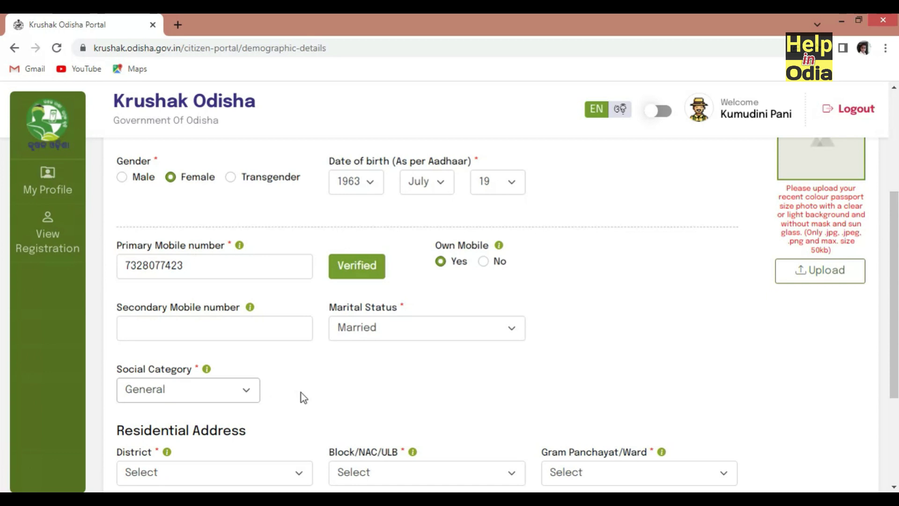
pyautogui.scroll(-3, 253, 356)
pyautogui.moveTo(165, 265)
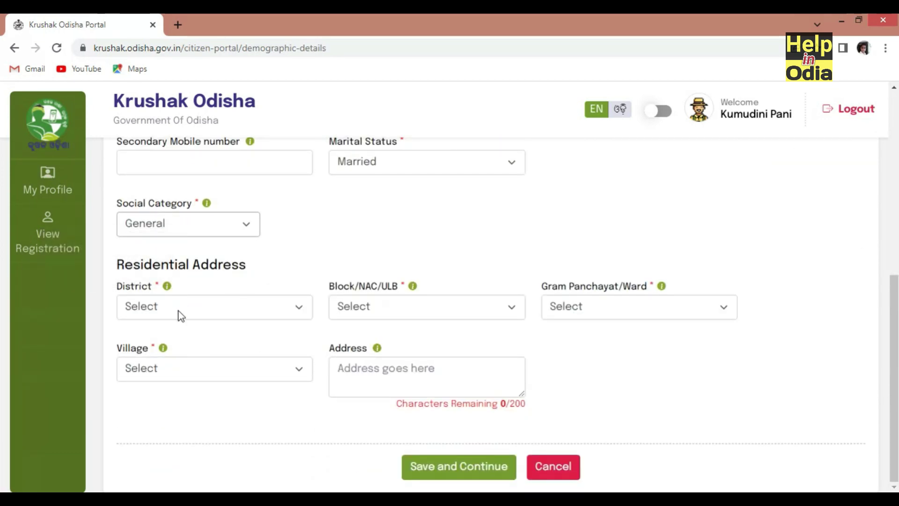
pyautogui.click(197, 313)
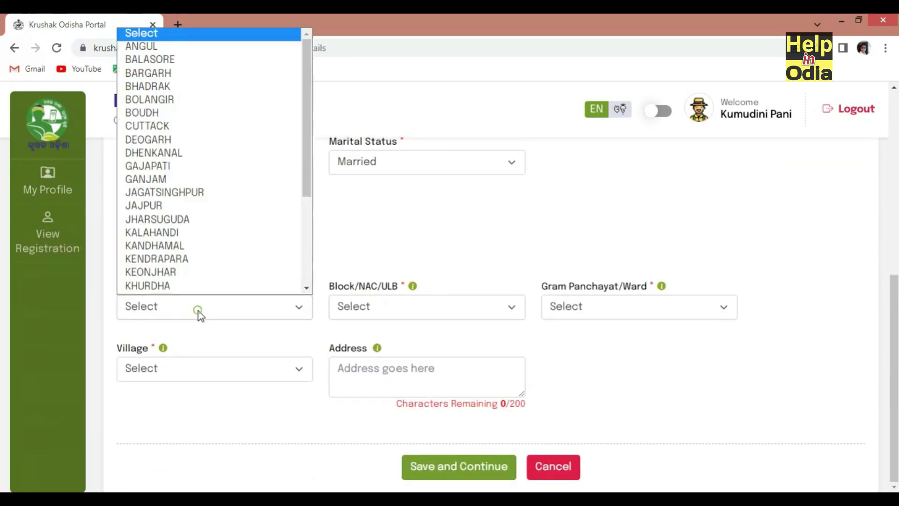
pyautogui.click(174, 274)
pyautogui.click(386, 305)
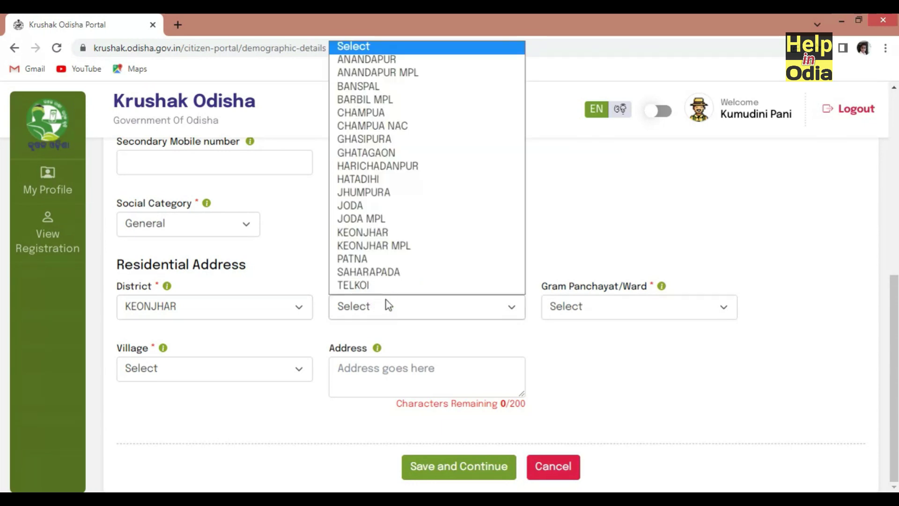
pyautogui.click(376, 182)
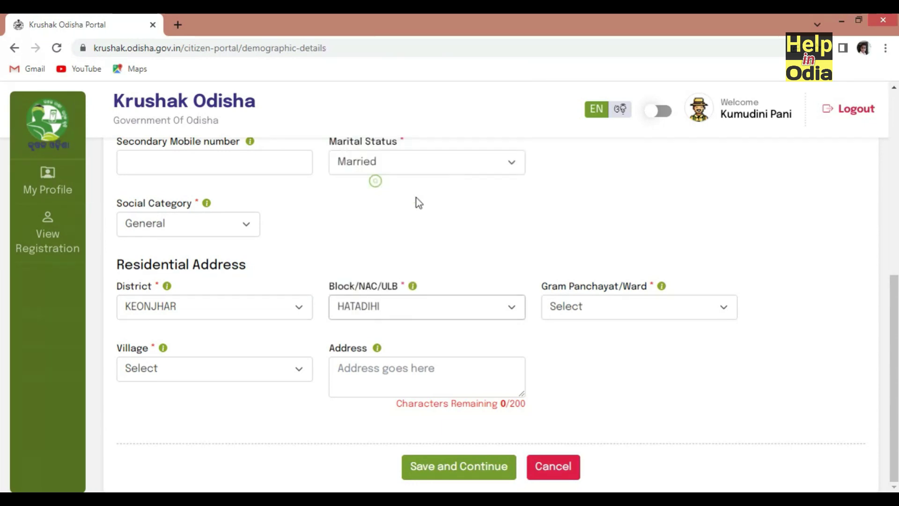
pyautogui.click(606, 306)
pyautogui.scroll(-3, 605, 169)
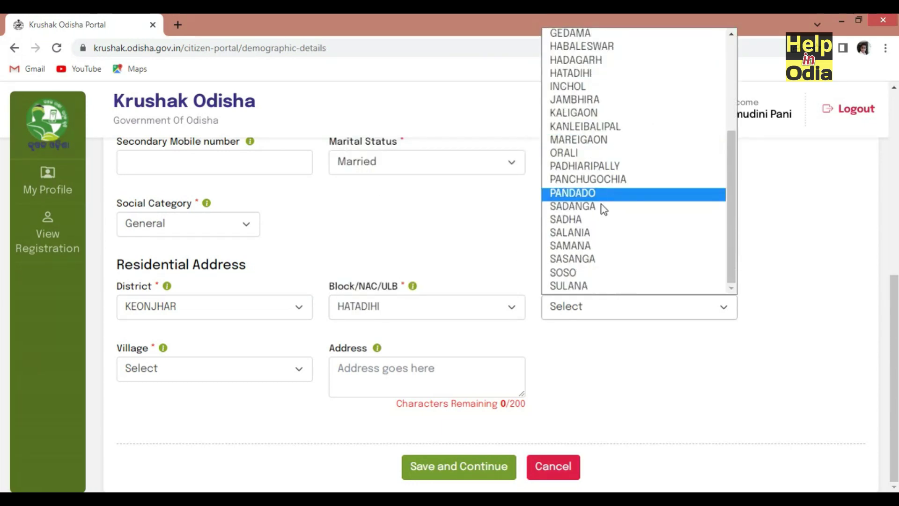
pyautogui.click(601, 180)
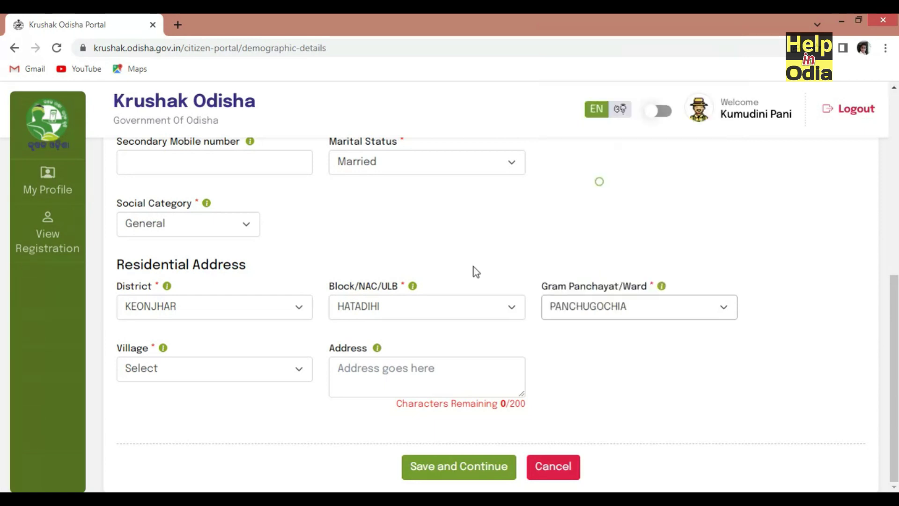
pyautogui.click(154, 369)
pyautogui.click(166, 296)
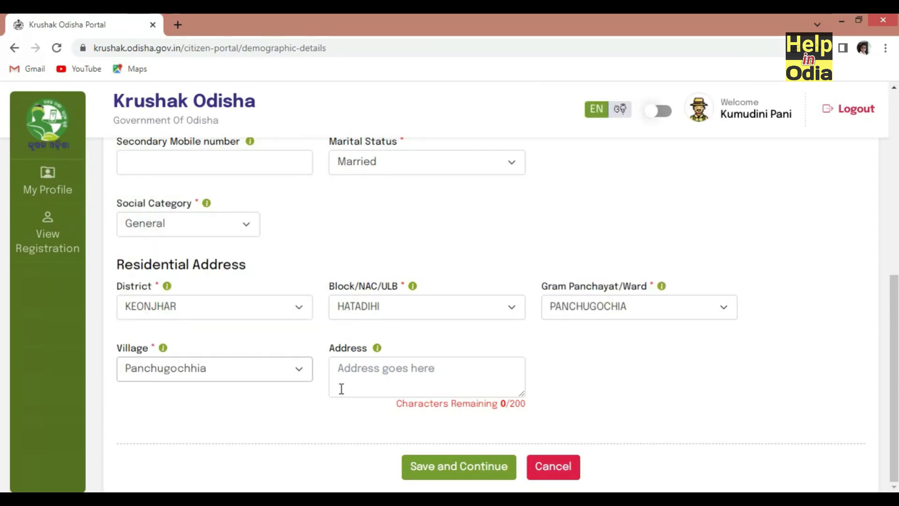
pyautogui.click(387, 372)
pyautogui.click(387, 373)
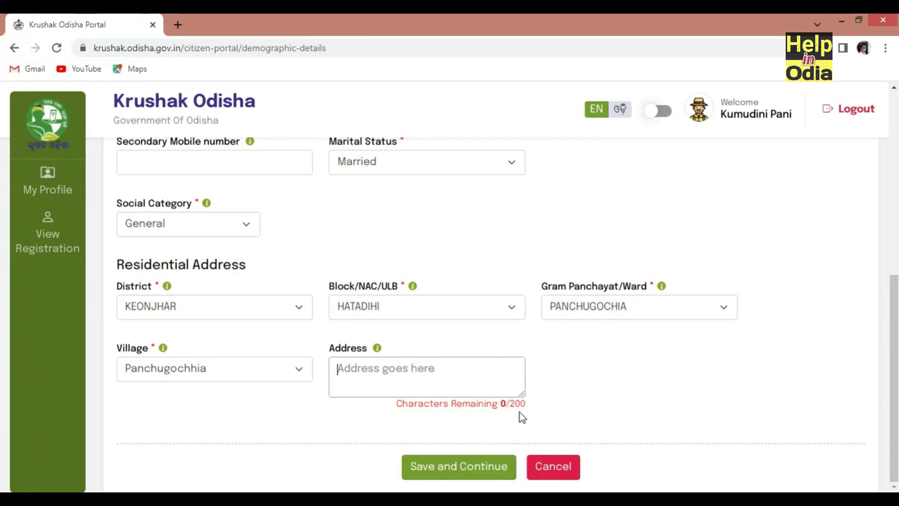
pyautogui.click(468, 468)
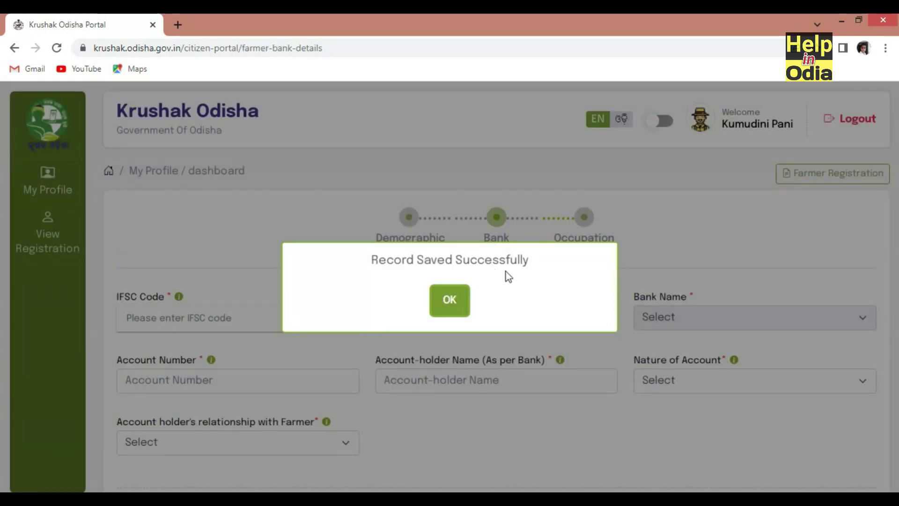
# Enter IFSC UBIN0546232 and select the Union Bank of India branch
pyautogui.click(450, 300)
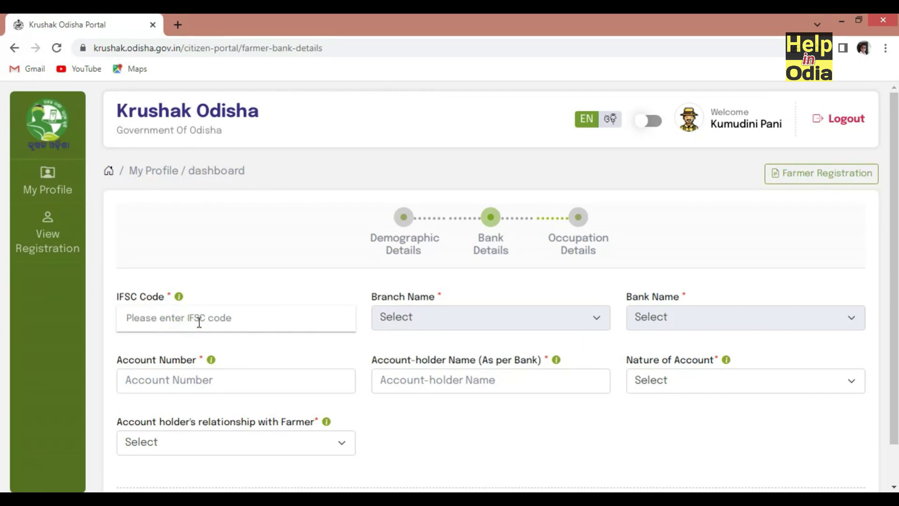
pyautogui.click(224, 319)
pyautogui.write('ubin0546232')
pyautogui.scroll(-1, 223, 274)
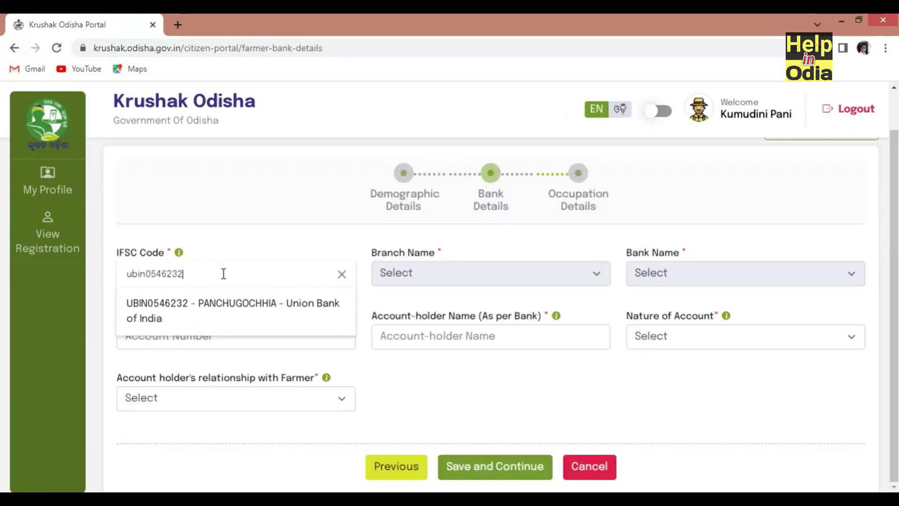
pyautogui.click(157, 312)
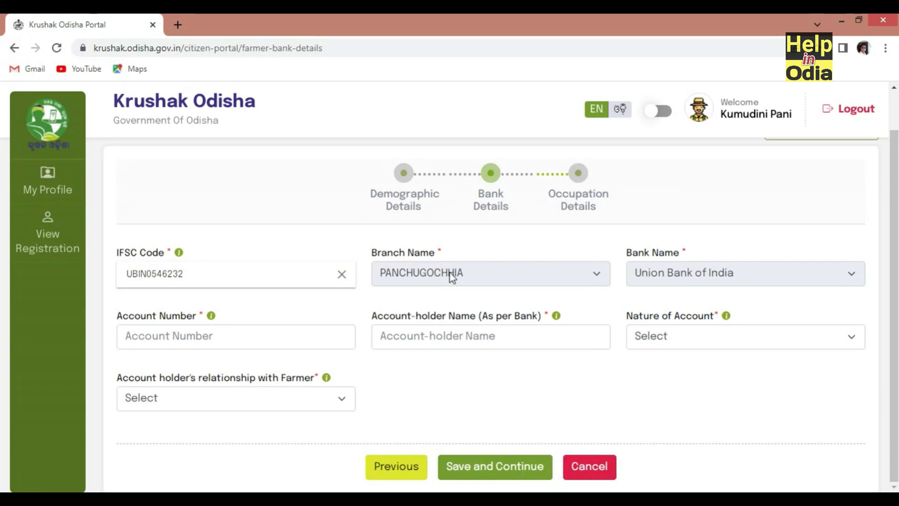
# Enter the account number and holder name, choose Savings and Self, and confirm
pyautogui.click(164, 341)
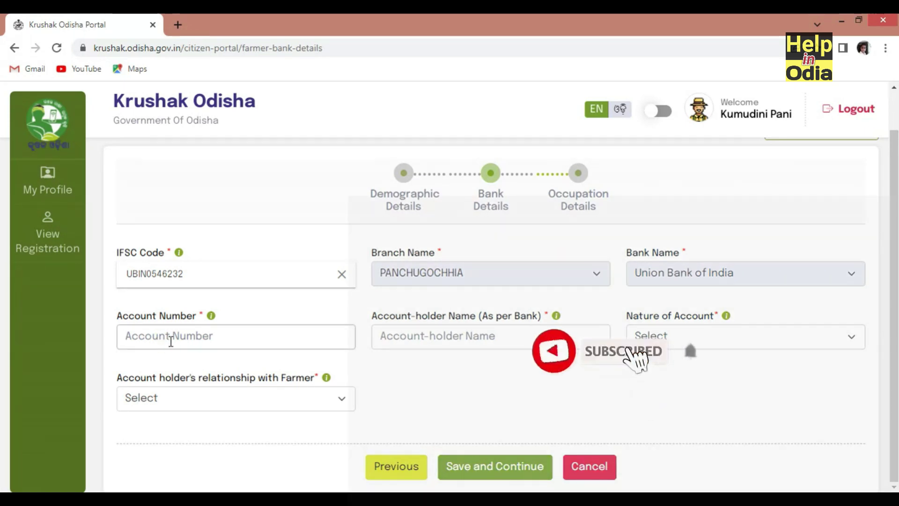
pyautogui.click(438, 338)
pyautogui.click(433, 300)
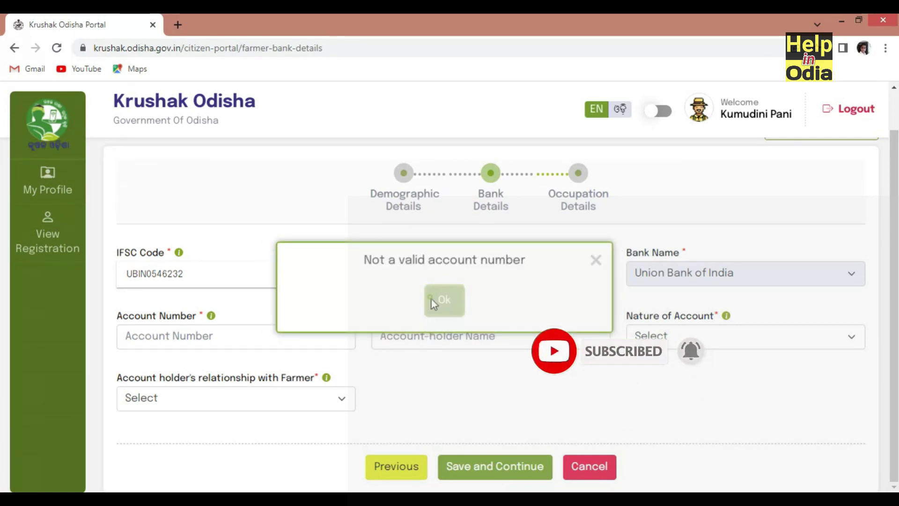
pyautogui.click(703, 336)
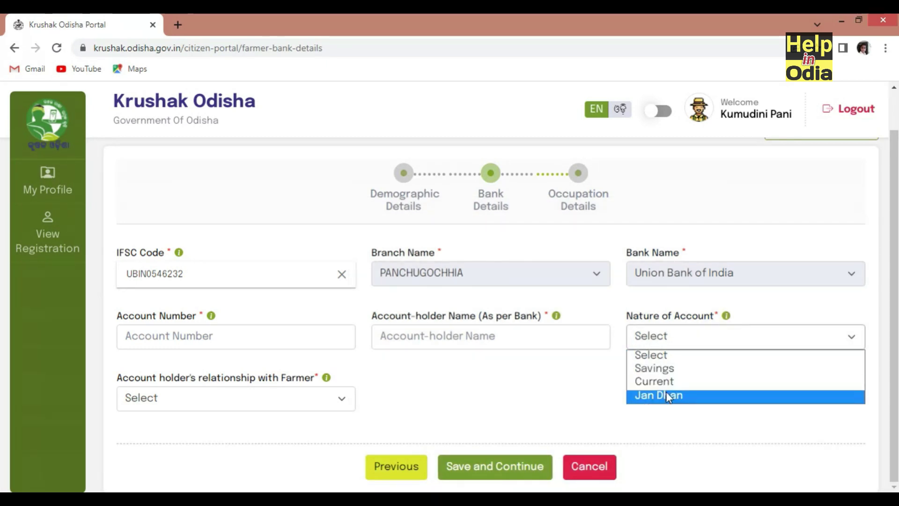
pyautogui.click(665, 369)
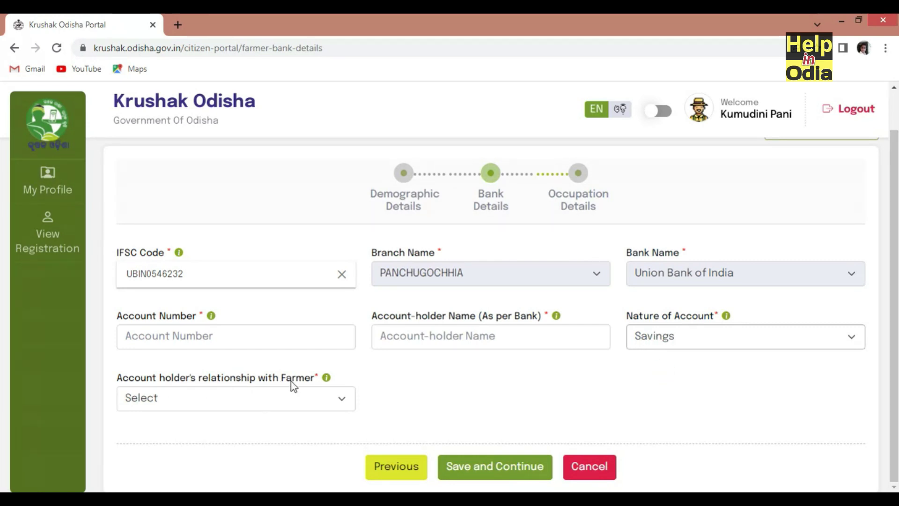
pyautogui.click(310, 400)
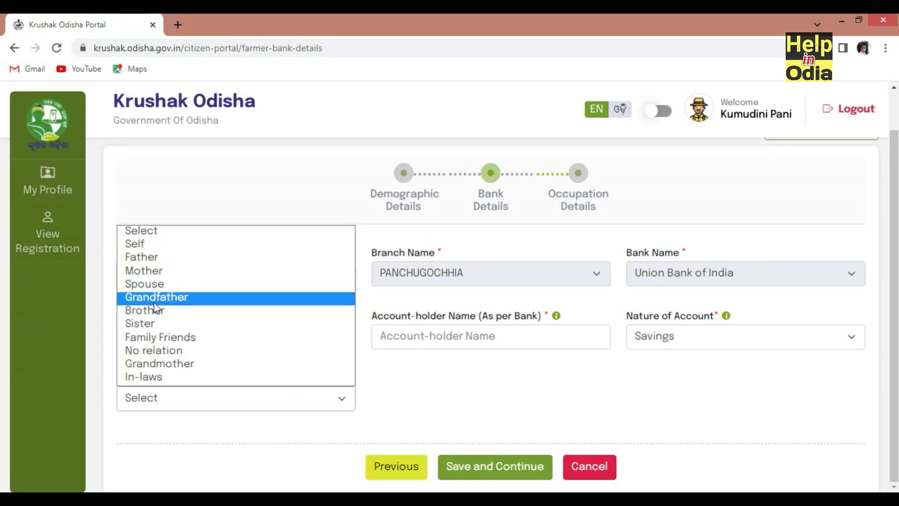
pyautogui.click(158, 245)
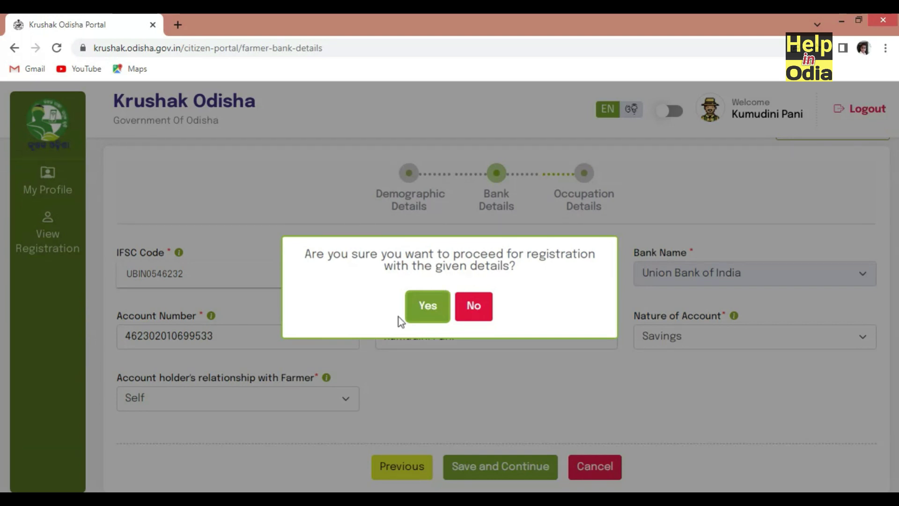
pyautogui.click(431, 310)
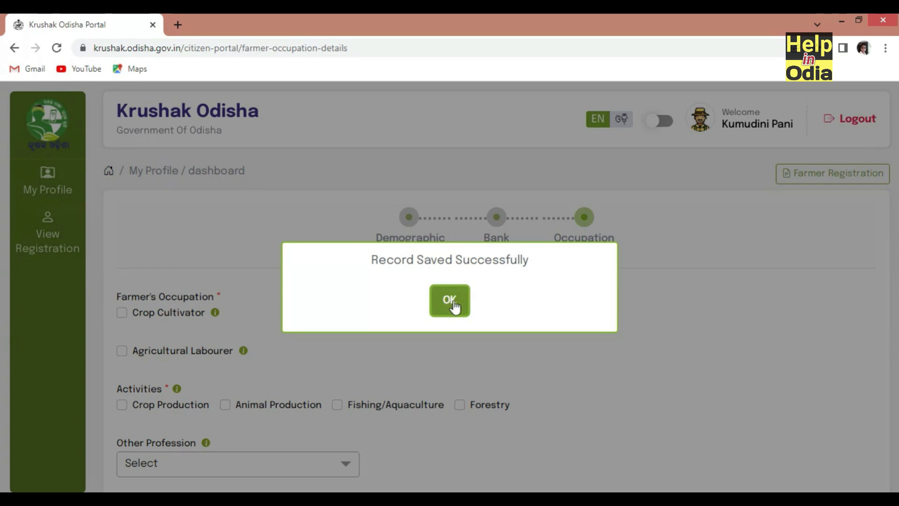
# Mark the farmer as a Crop Cultivator of type Land Holder
pyautogui.click(452, 307)
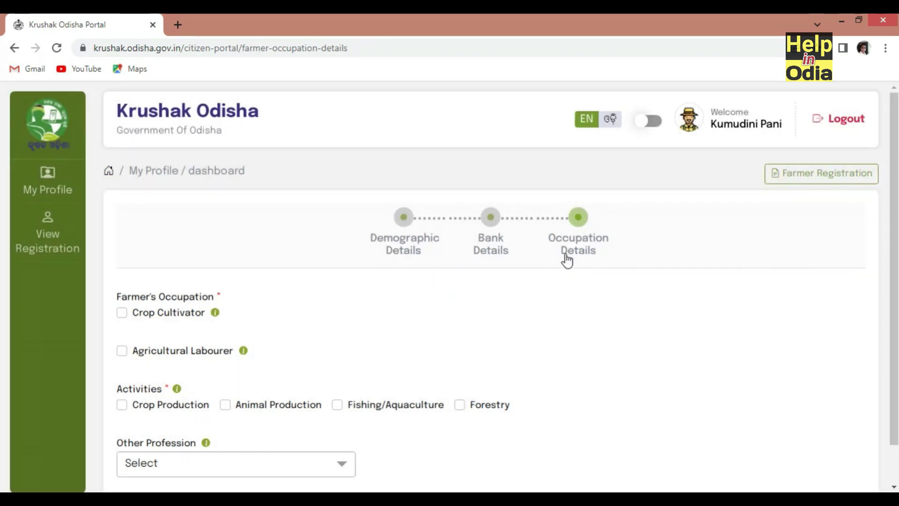
pyautogui.scroll(-1, 287, 324)
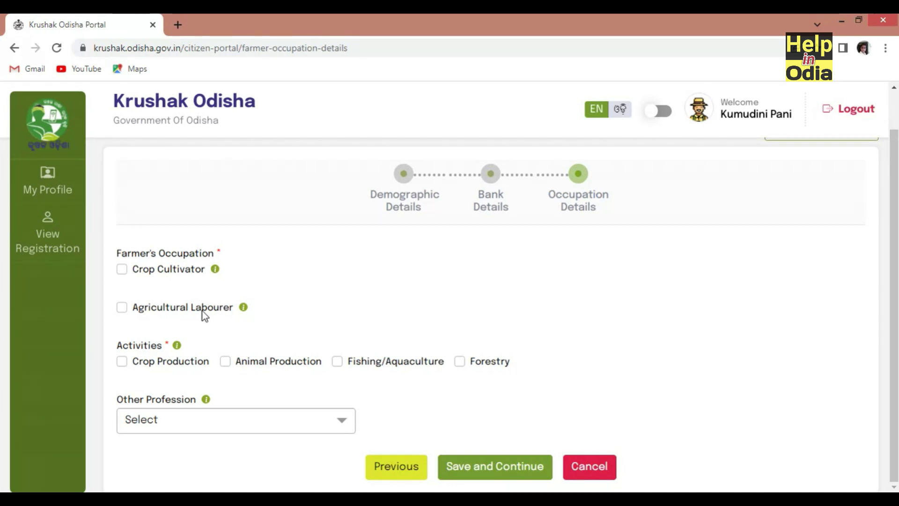
pyautogui.click(122, 270)
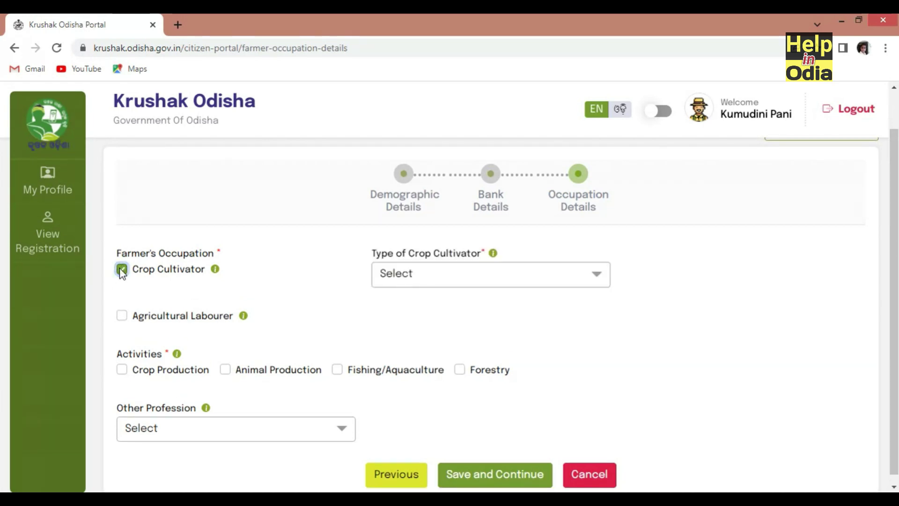
pyautogui.click(409, 289)
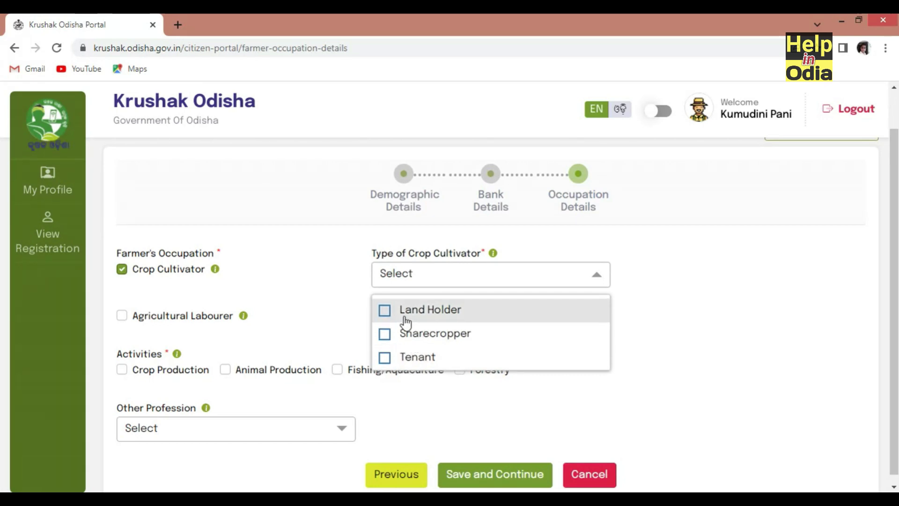
pyautogui.click(405, 318)
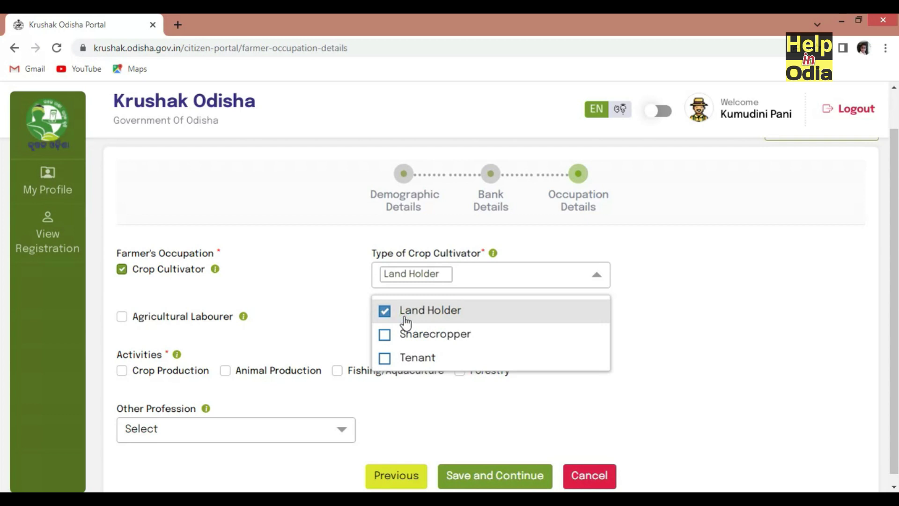
pyautogui.click(342, 298)
# Tick Crop Production and Animal Production, then save the occupation details and confirm
pyautogui.scroll(-1, 154, 349)
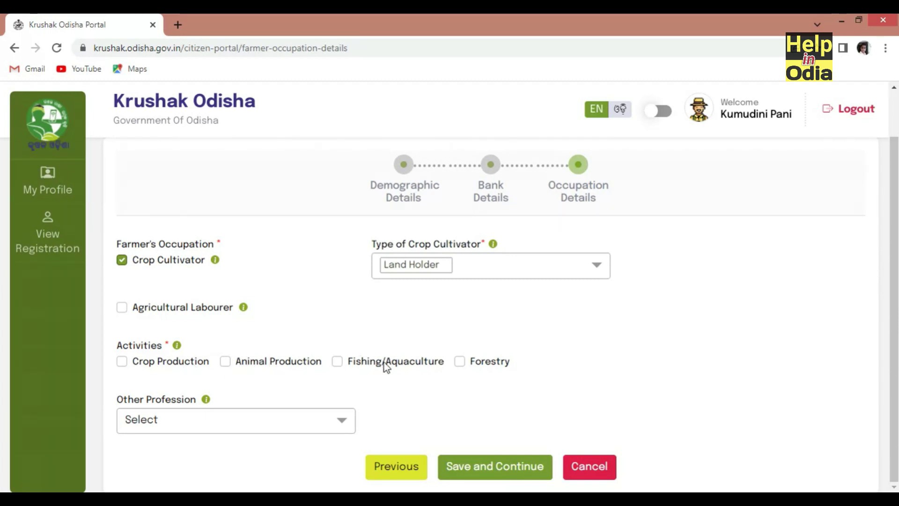
pyautogui.click(121, 362)
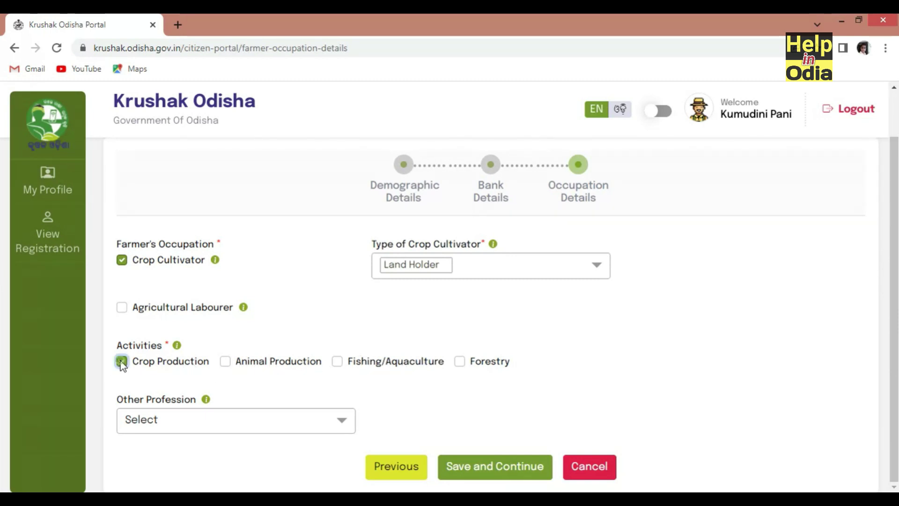
pyautogui.click(220, 364)
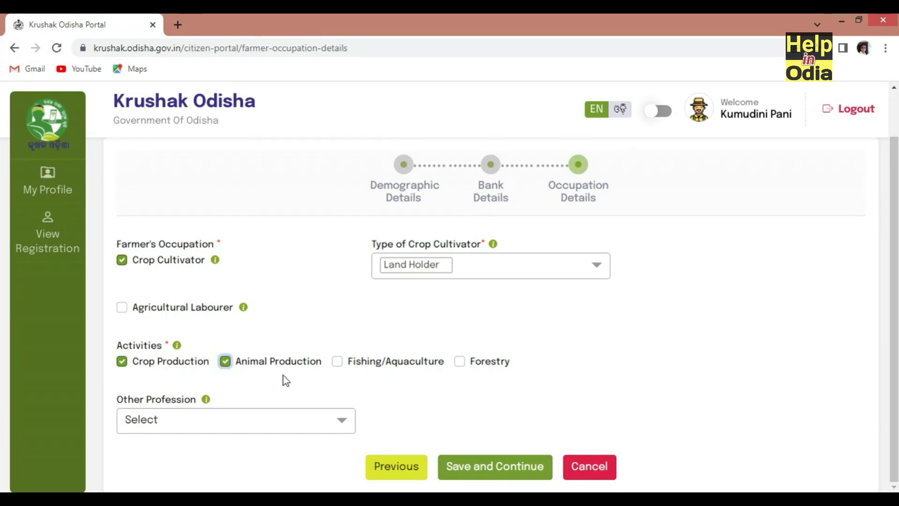
pyautogui.click(259, 427)
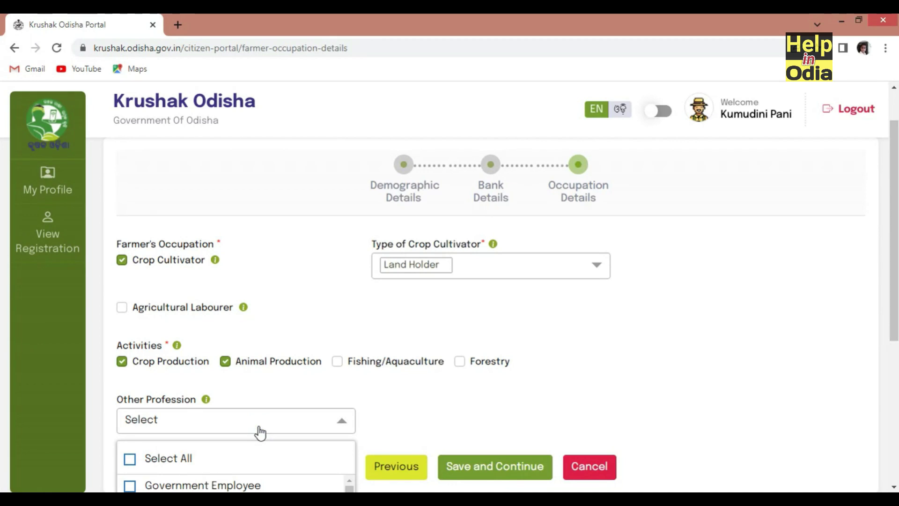
pyautogui.click(259, 428)
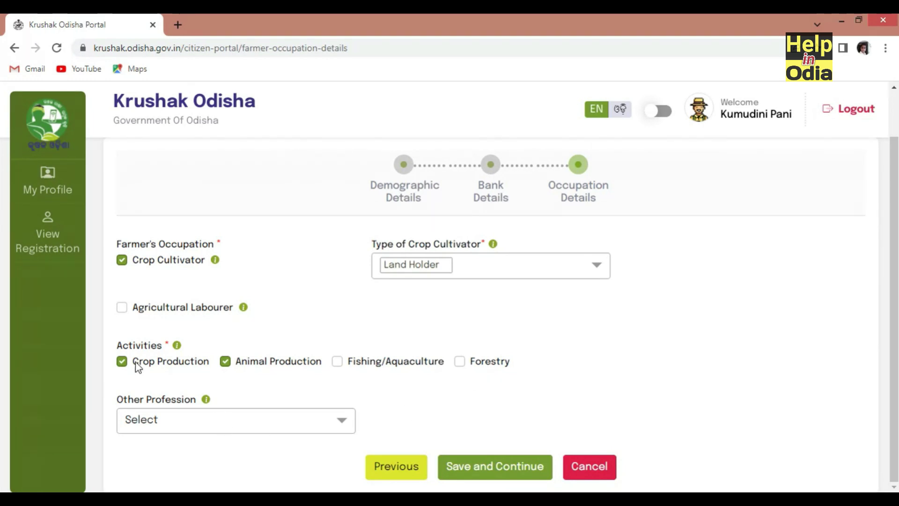
pyautogui.click(471, 473)
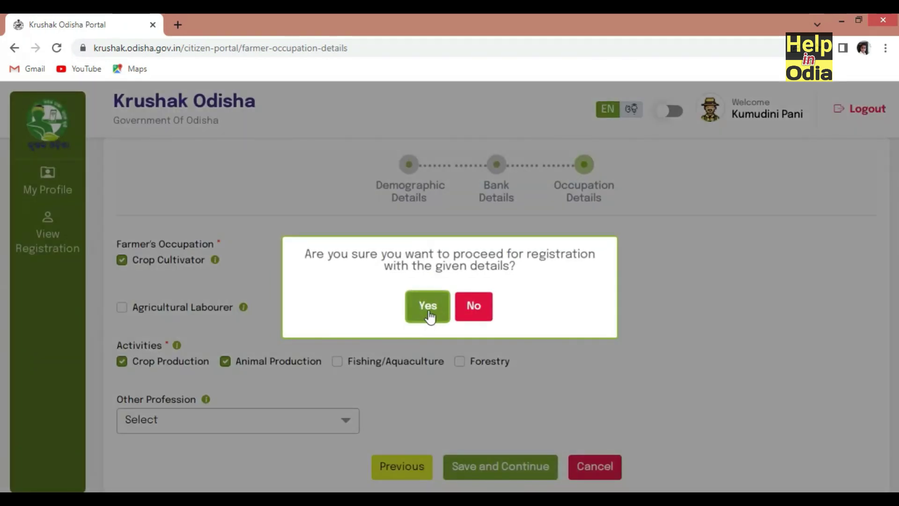
pyautogui.click(427, 310)
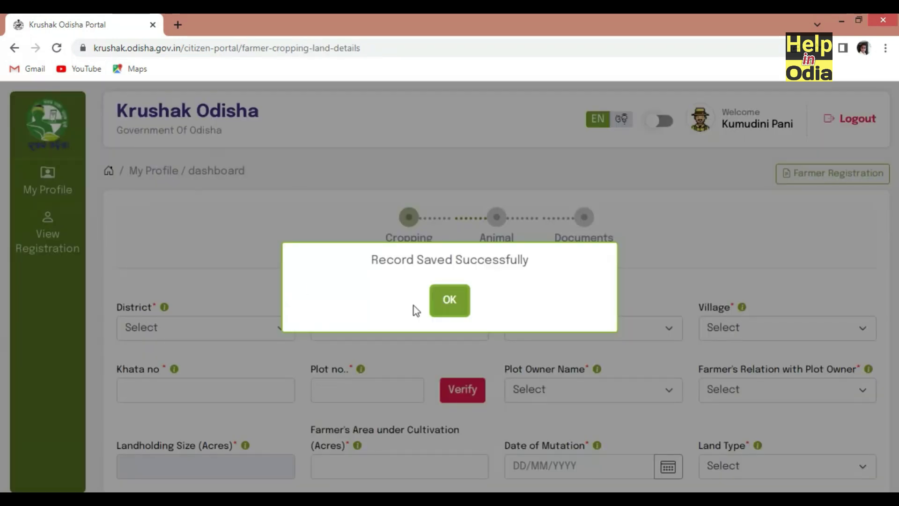
# Set the cropping land district to କେନ୍ଦୁଝର
pyautogui.click(461, 304)
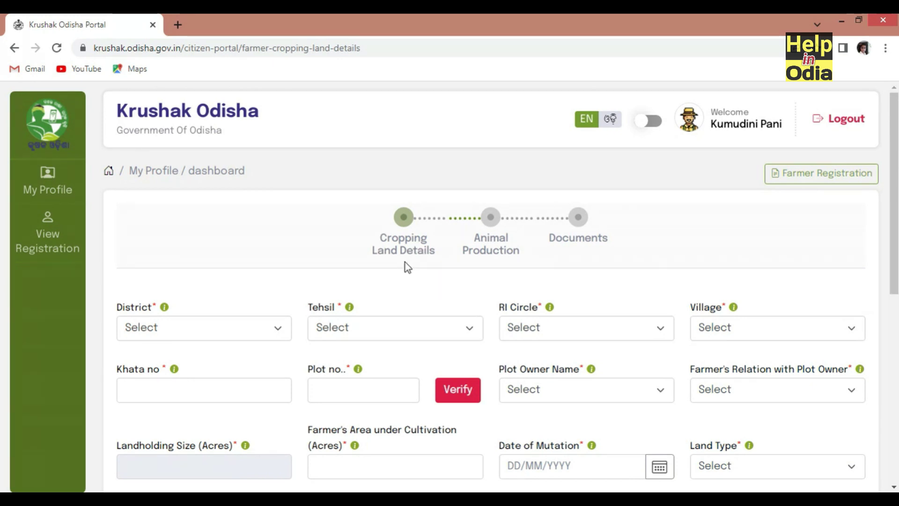
pyautogui.click(162, 327)
pyautogui.scroll(-1, 168, 281)
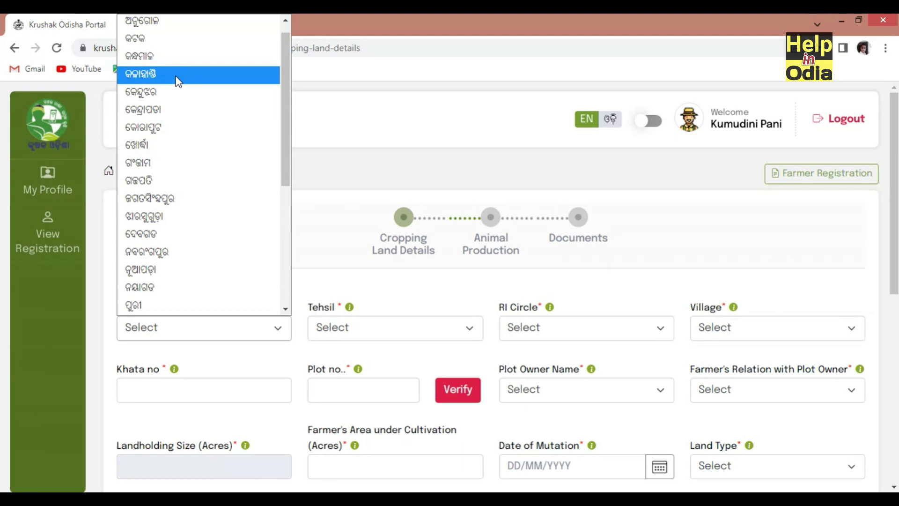
pyautogui.click(340, 116)
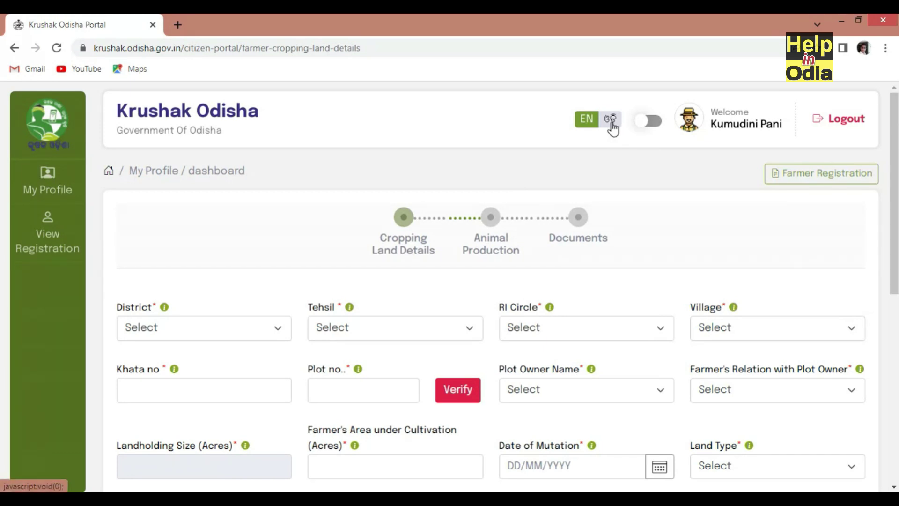
pyautogui.click(225, 327)
pyautogui.click(239, 361)
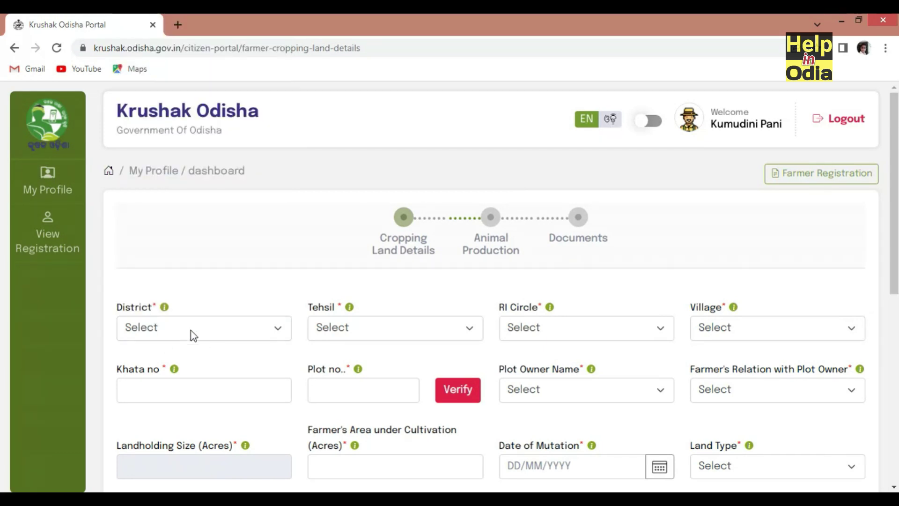
pyautogui.click(193, 333)
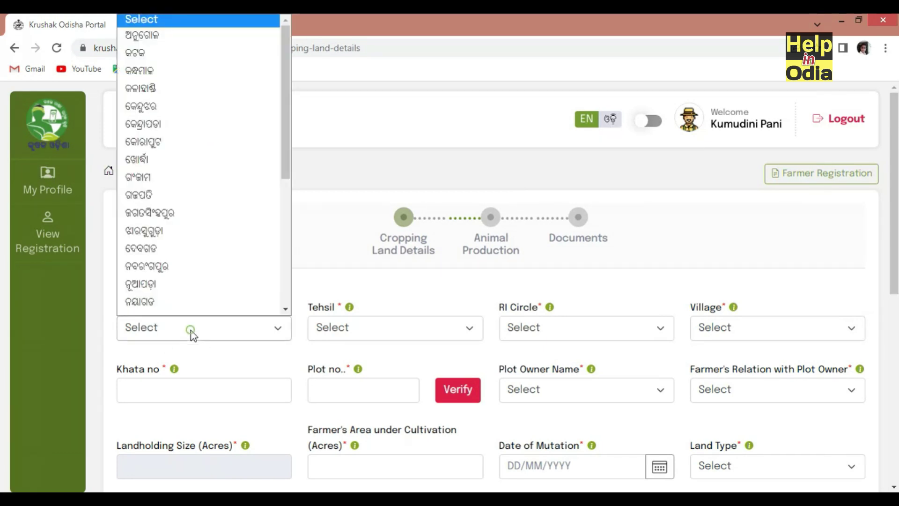
pyautogui.click(175, 99)
# Choose tehsil ହାଟଡ଼ିହି, then the RI Circle and village, ready for the Khata number
pyautogui.click(378, 321)
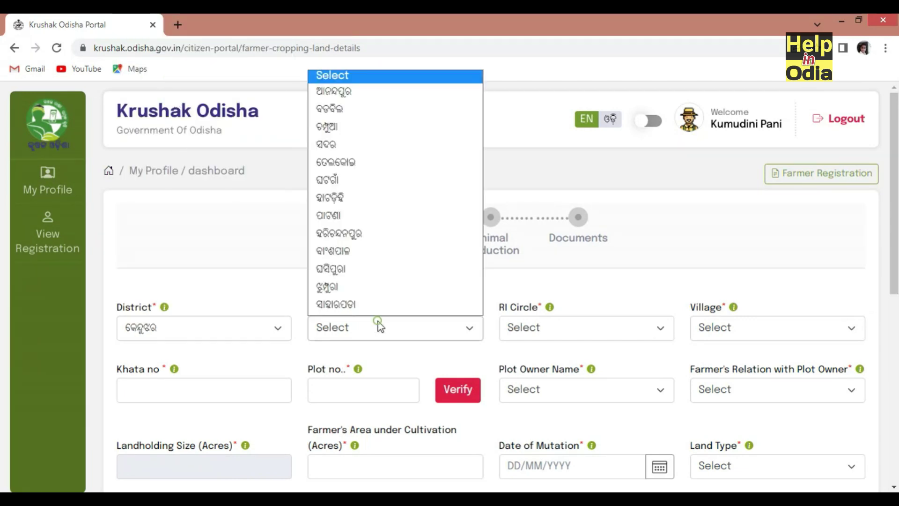
pyautogui.click(360, 199)
pyautogui.click(557, 330)
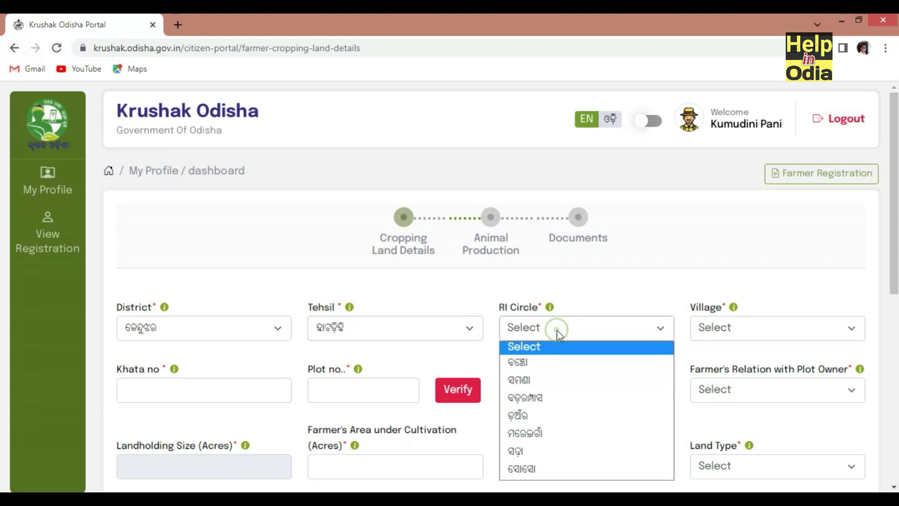
pyautogui.click(547, 363)
pyautogui.click(725, 335)
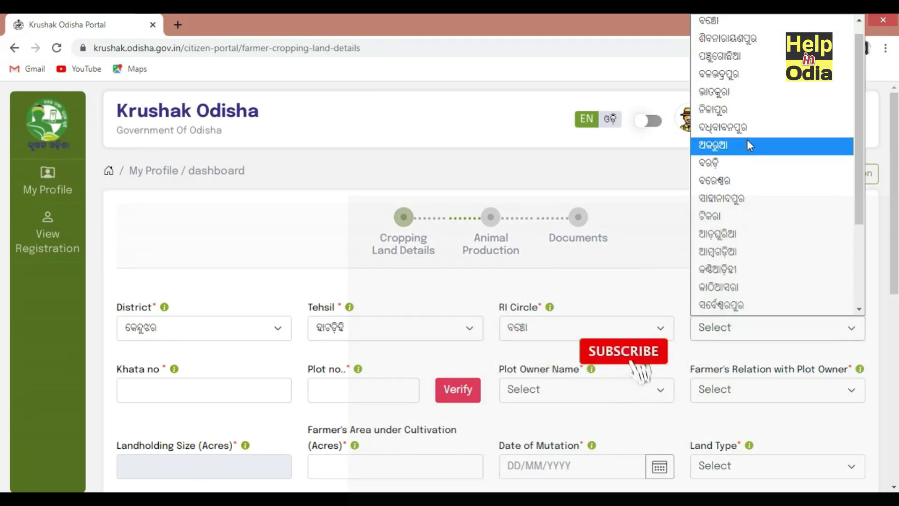
pyautogui.click(724, 54)
pyautogui.click(217, 388)
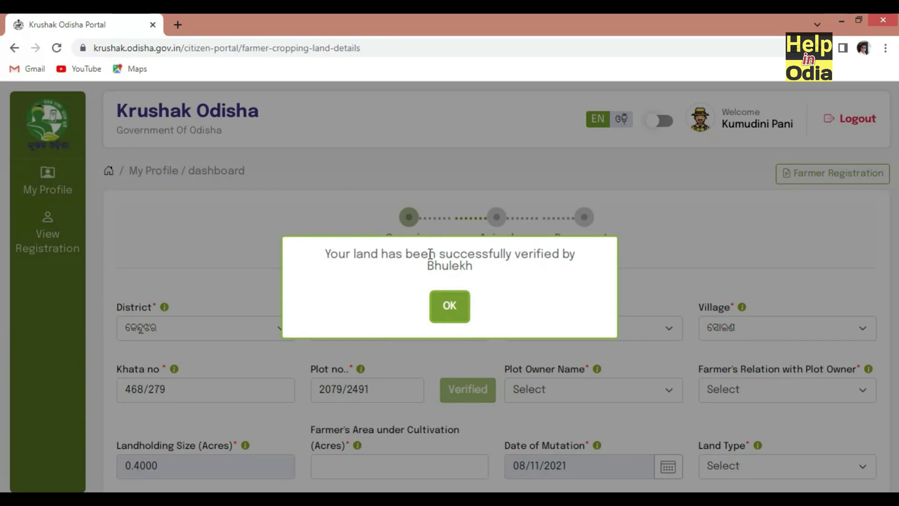
# Select the plot owner name and set the farmer's relation to Mother
pyautogui.click(446, 312)
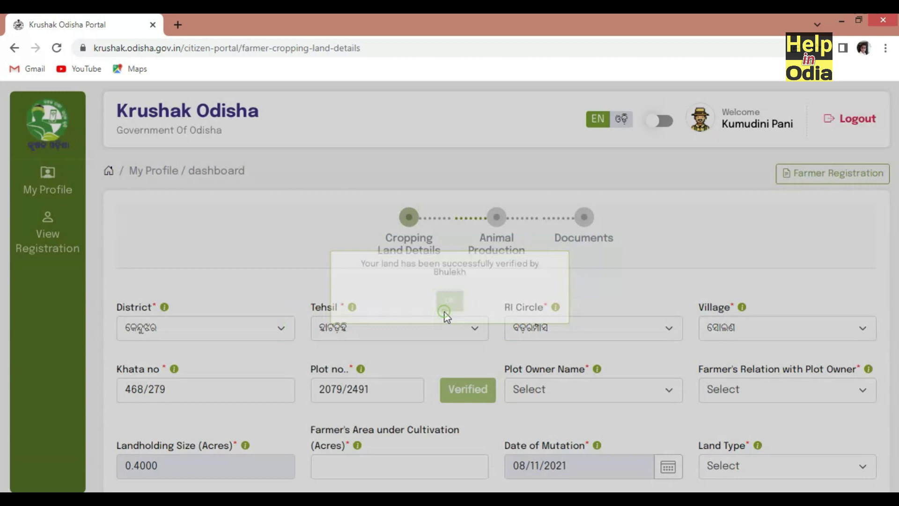
pyautogui.click(577, 389)
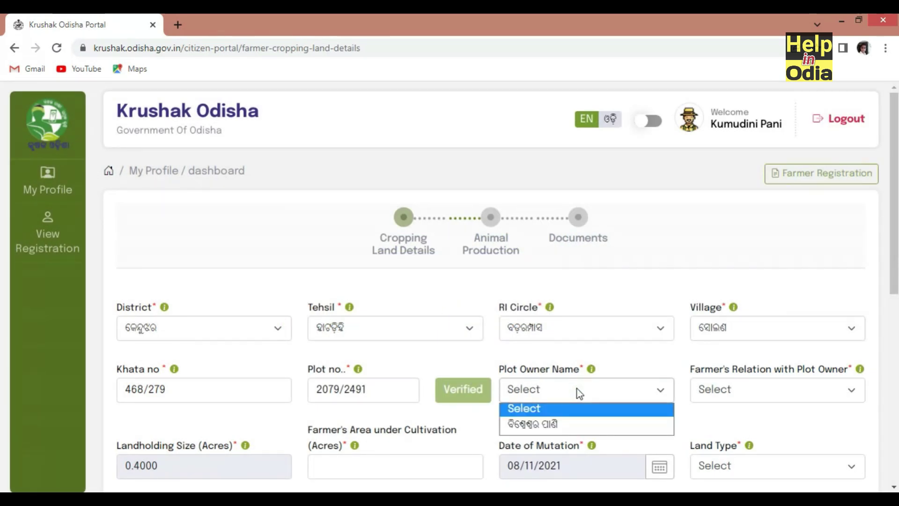
pyautogui.click(557, 428)
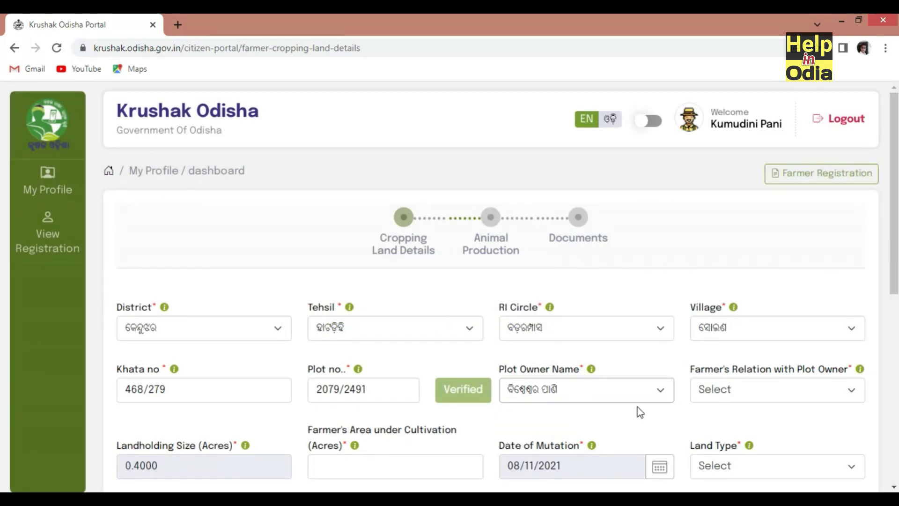
pyautogui.click(757, 389)
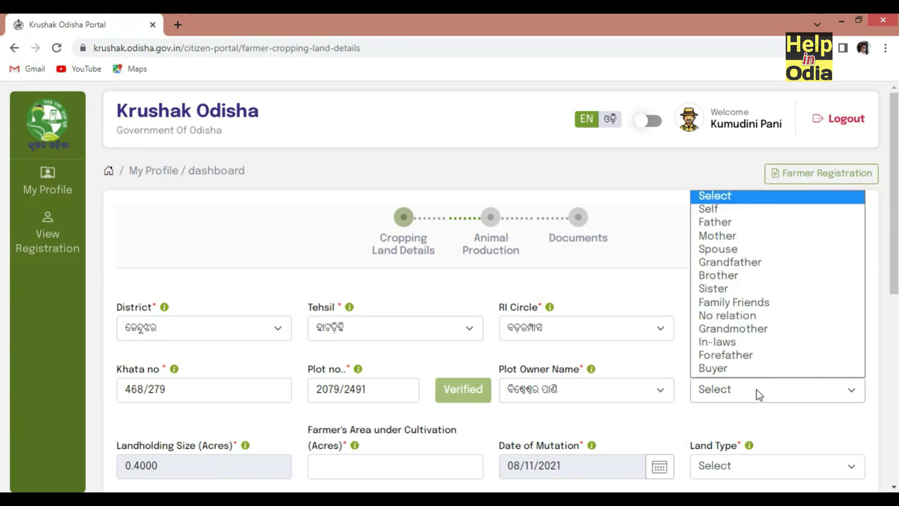
pyautogui.click(753, 241)
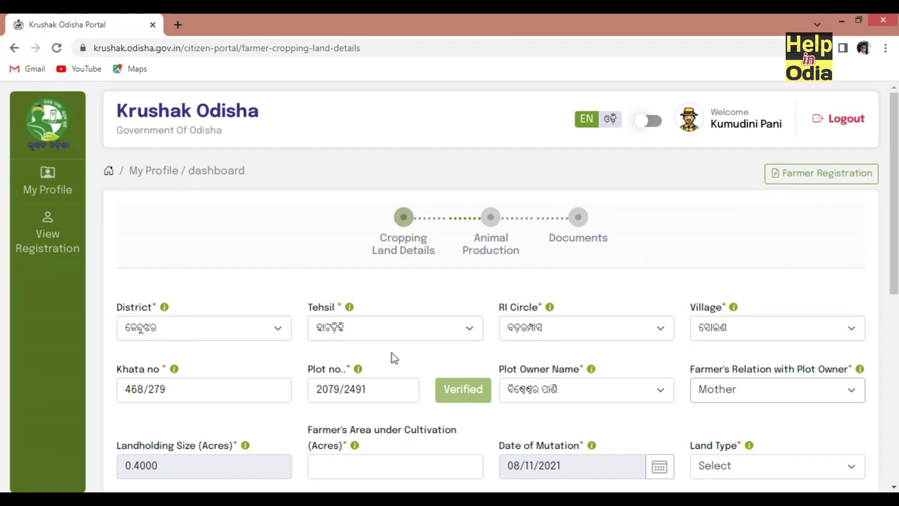
# Enter 0.4 acres as the farmer's area and set Land Type to Low land
pyautogui.scroll(-3, 370, 358)
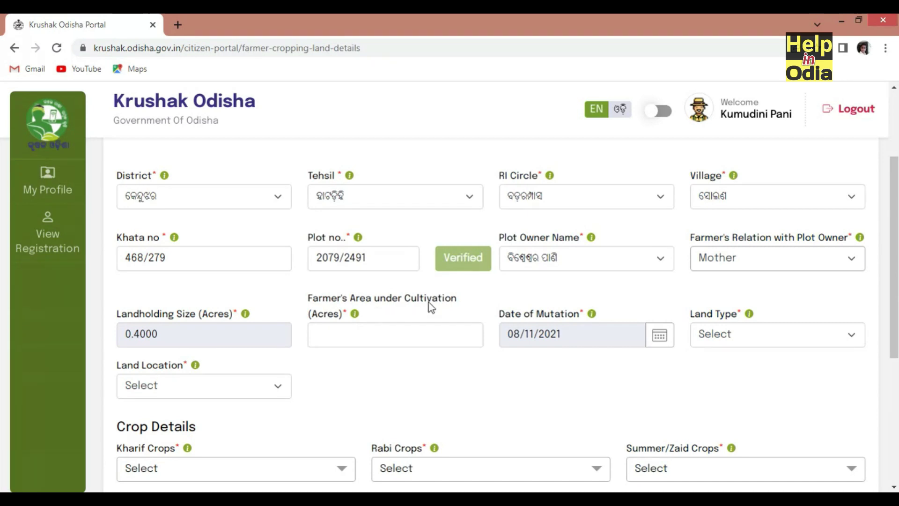
pyautogui.click(380, 337)
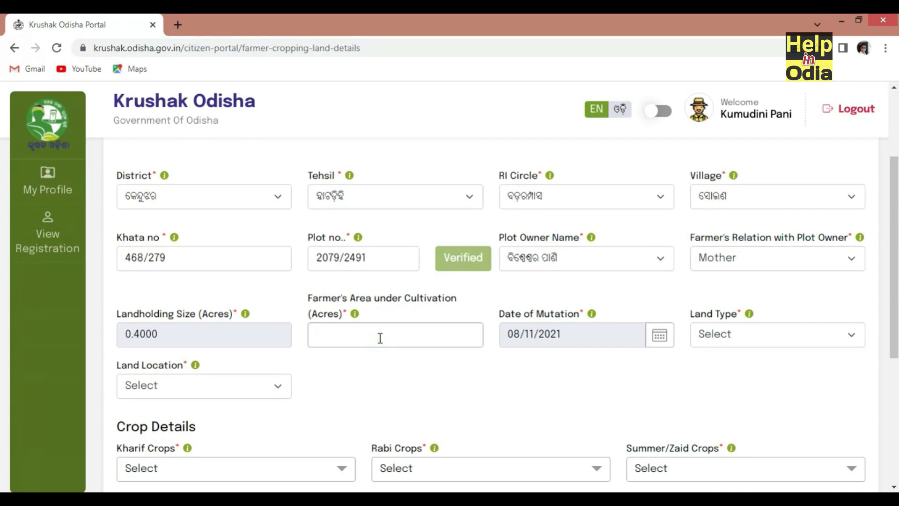
pyautogui.write('0.4')
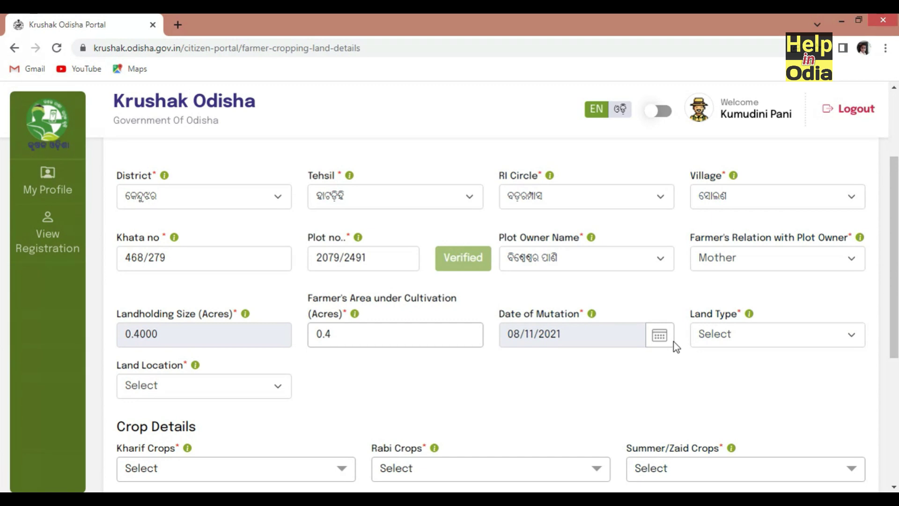
pyautogui.click(757, 341)
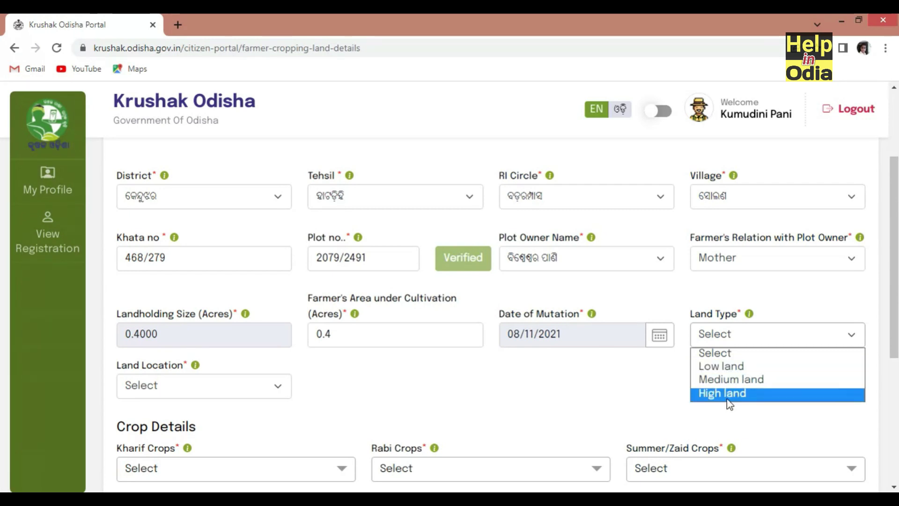
pyautogui.click(734, 372)
pyautogui.scroll(-3, 172, 309)
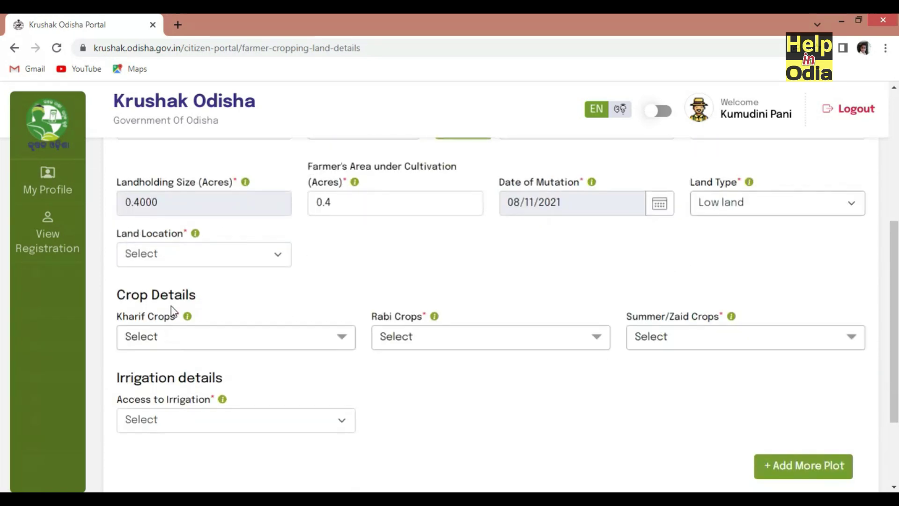
# Set Land Location to Rural and tick Paddy under Kharif Crops
pyautogui.click(178, 260)
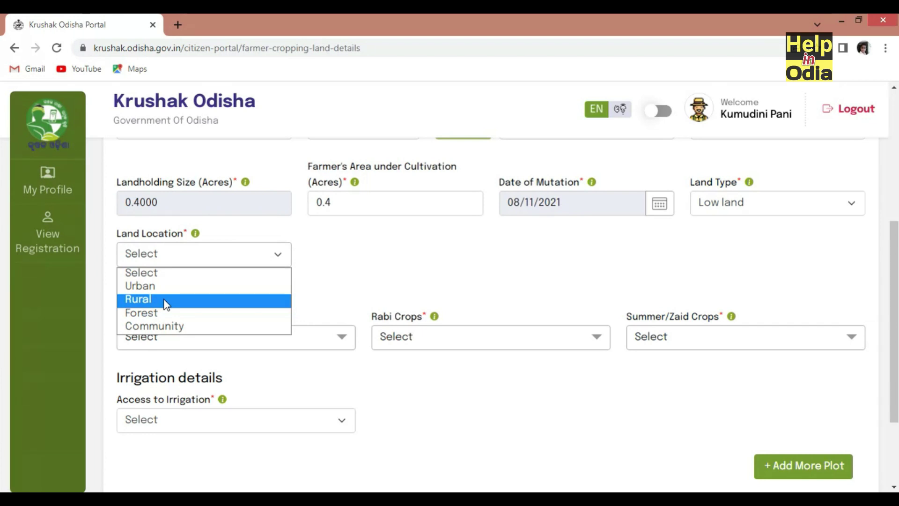
pyautogui.click(165, 303)
pyautogui.click(164, 338)
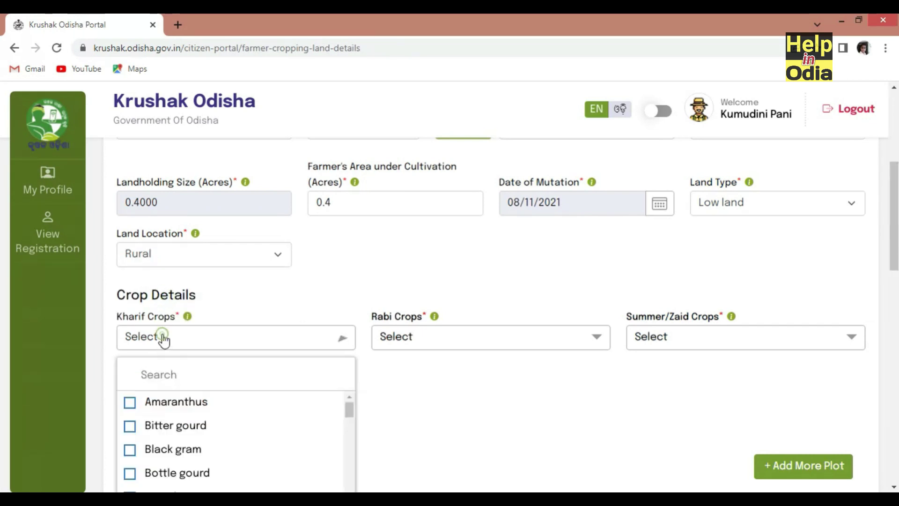
pyautogui.scroll(-4, 197, 403)
pyautogui.scroll(-8, 176, 432)
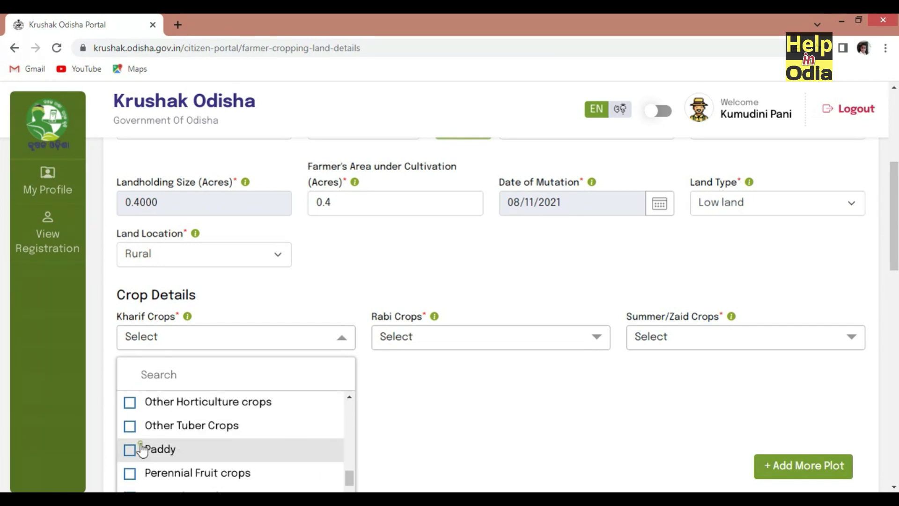
pyautogui.click(140, 449)
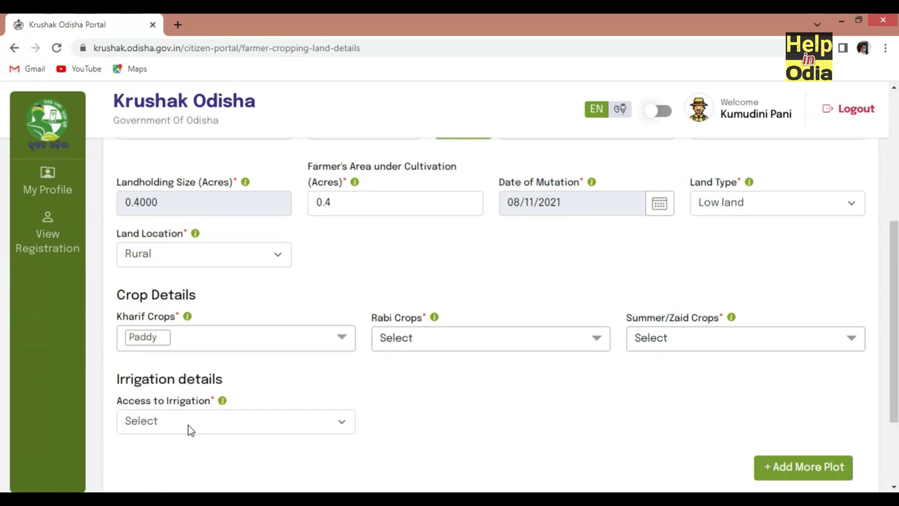
# Tick NO CROPS under Rabi Crops
pyautogui.click(416, 349)
pyautogui.scroll(-10, 421, 457)
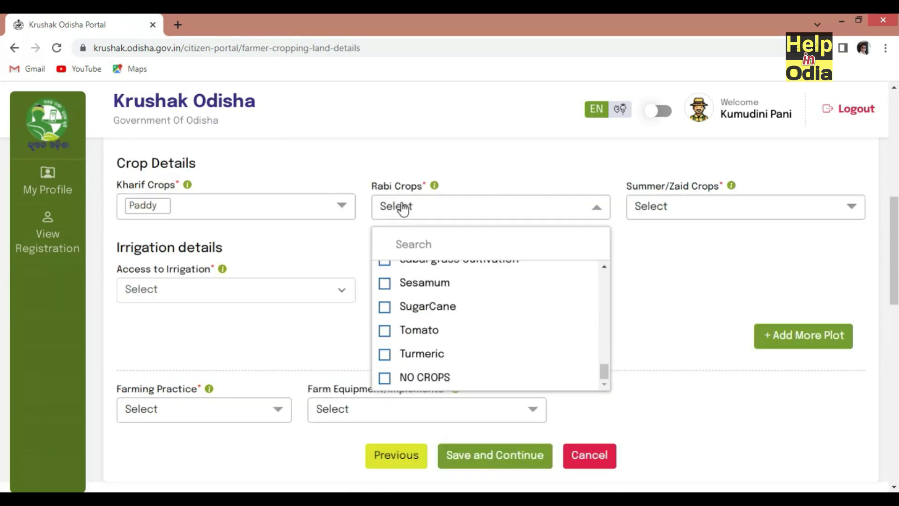
pyautogui.click(385, 380)
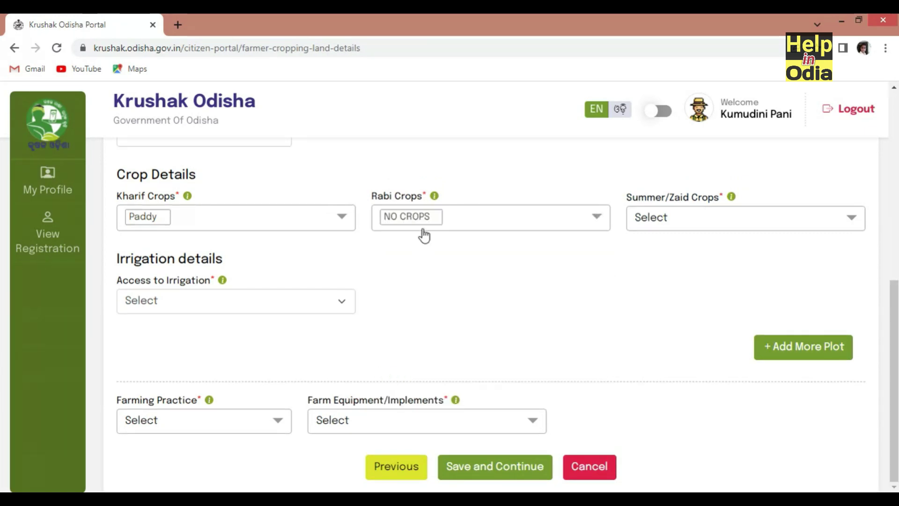
pyautogui.click(702, 226)
pyautogui.scroll(-20, 674, 343)
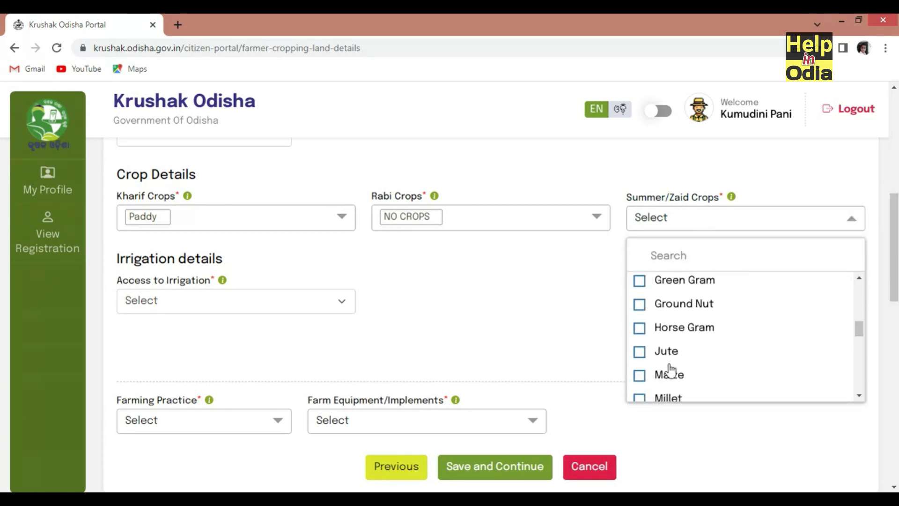
pyautogui.scroll(-5, 664, 378)
# Tick NO CROPS under Summer/Zaid Crops
pyautogui.scroll(3, 662, 325)
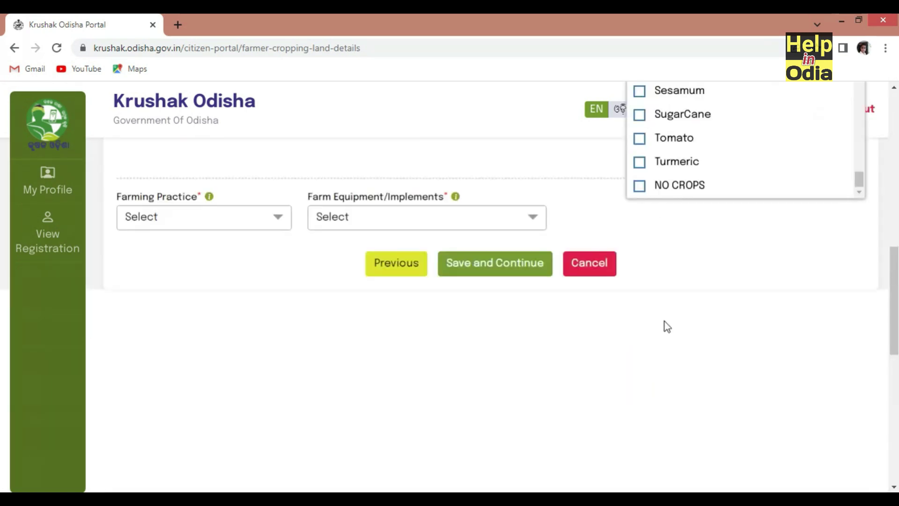
pyautogui.click(640, 257)
pyautogui.scroll(3, 665, 290)
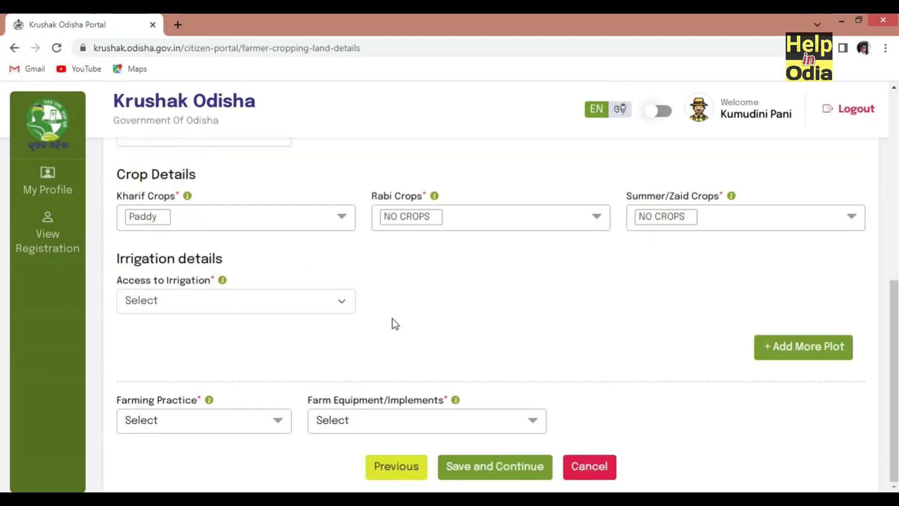
# Set Access to Irrigation to Yes with Canal or Flood Irrigation as the type
pyautogui.click(223, 308)
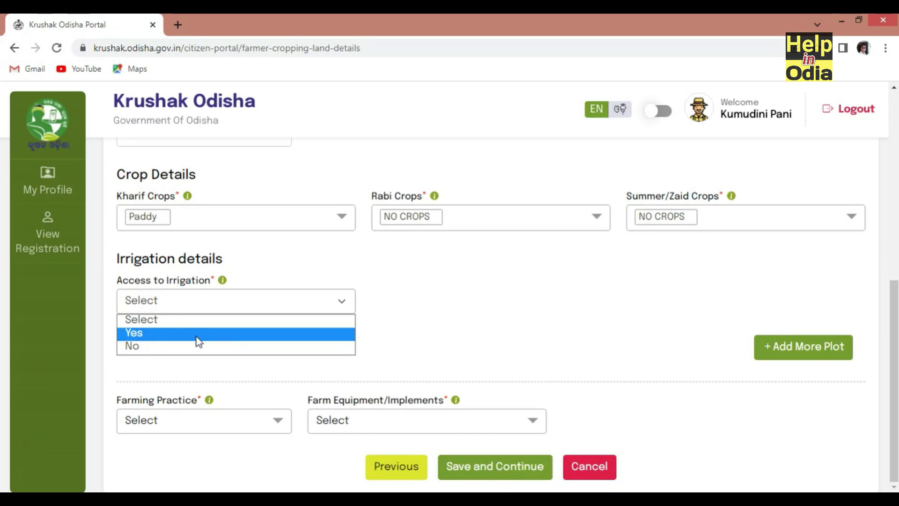
pyautogui.click(135, 335)
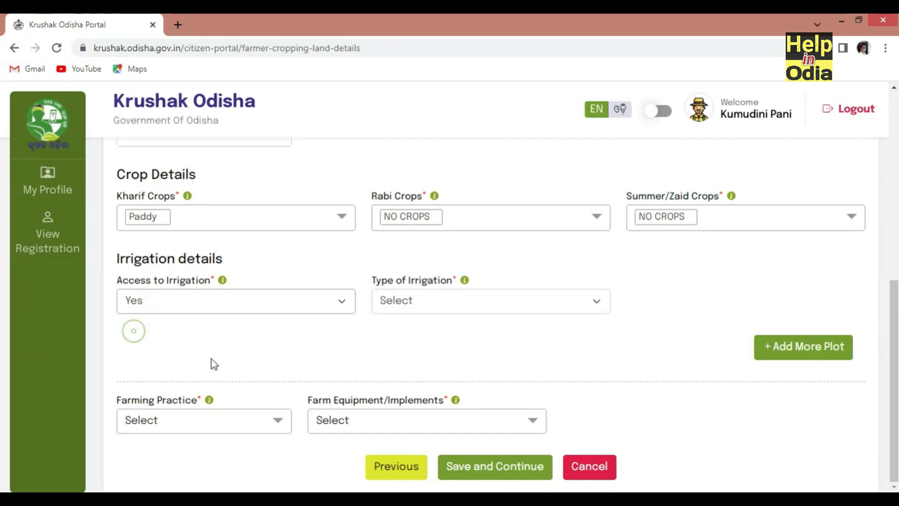
pyautogui.click(446, 308)
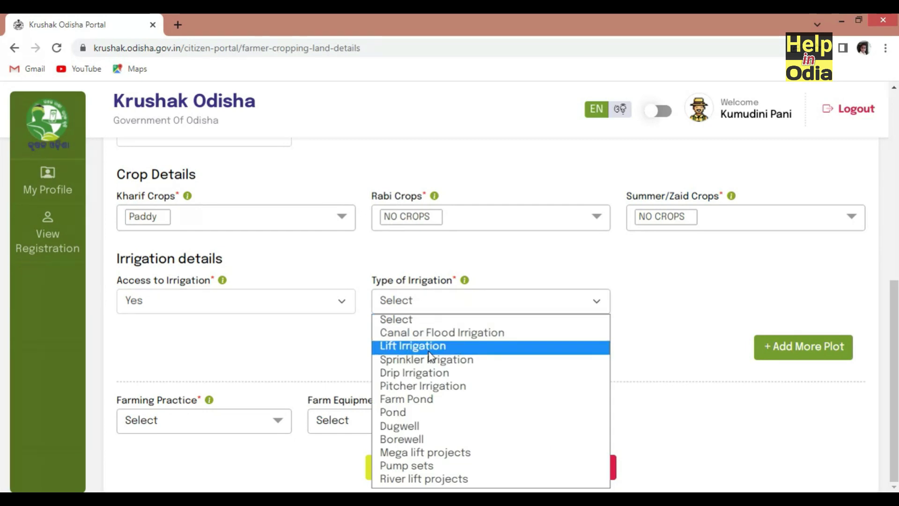
pyautogui.click(471, 334)
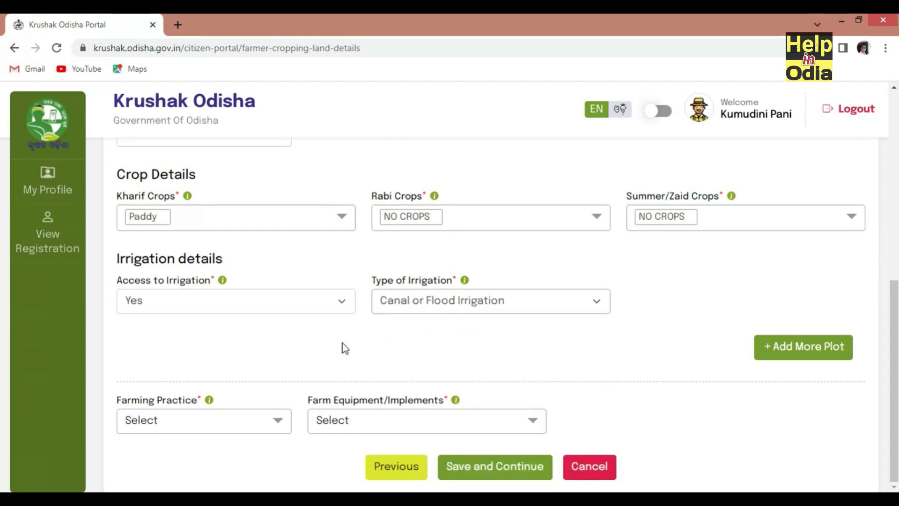
pyautogui.click(197, 420)
pyautogui.scroll(-5, 187, 349)
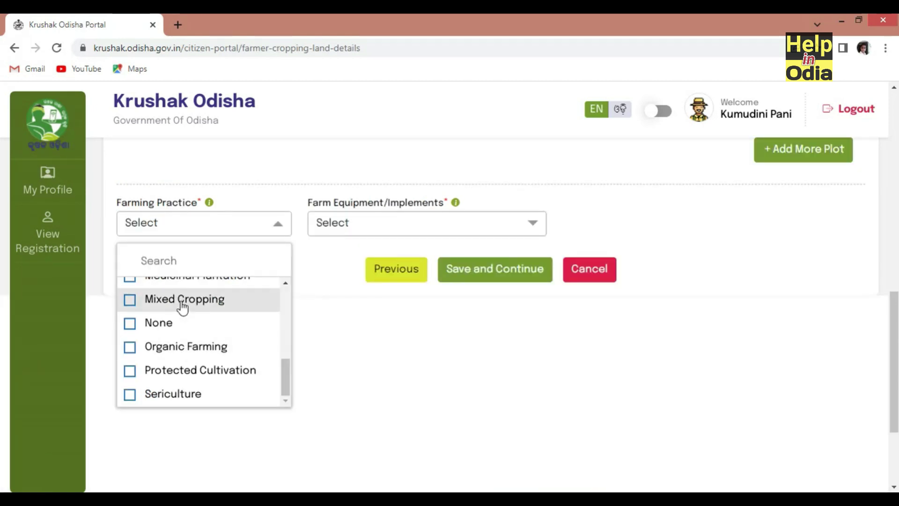
# Mark Organic Farming as the farming practice
pyautogui.scroll(2, 190, 349)
pyautogui.scroll(2, 187, 343)
pyautogui.scroll(-4, 186, 343)
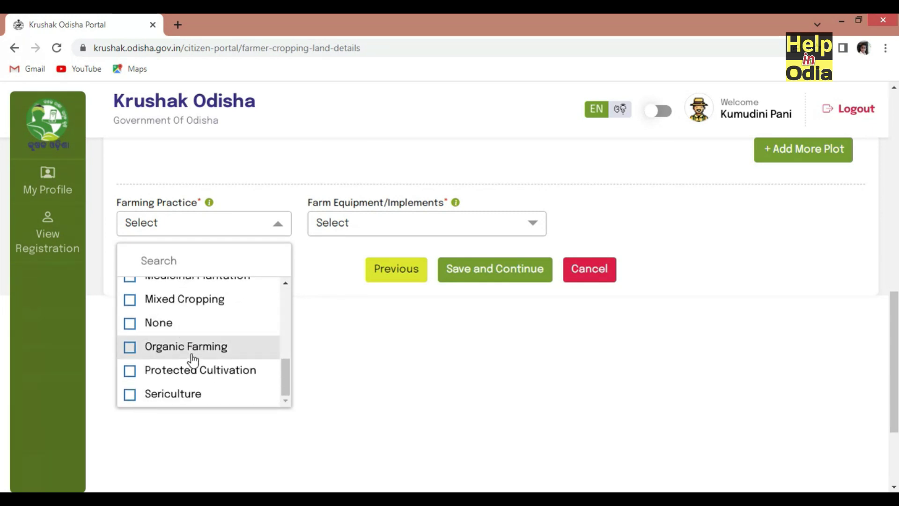
pyautogui.click(192, 357)
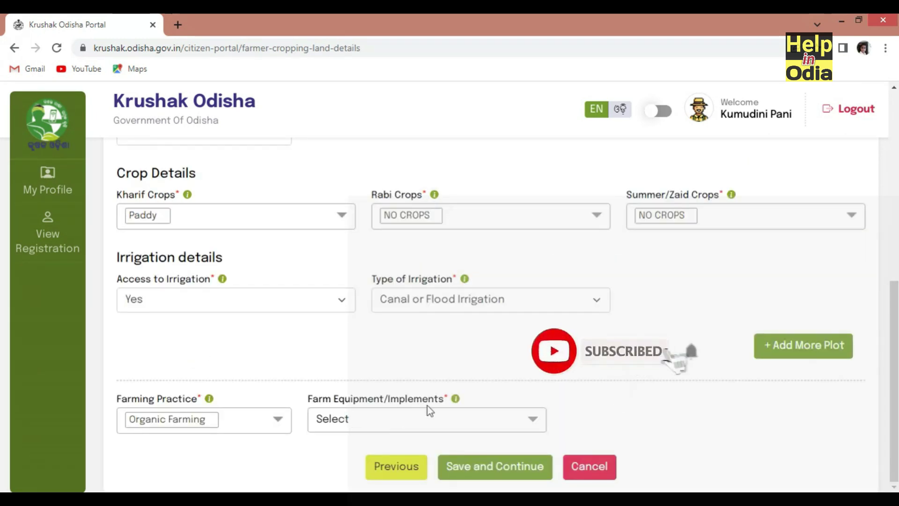
# Choose Tractor as the farm equipment and save the cropping land details
pyautogui.click(415, 419)
pyautogui.scroll(-4, 387, 434)
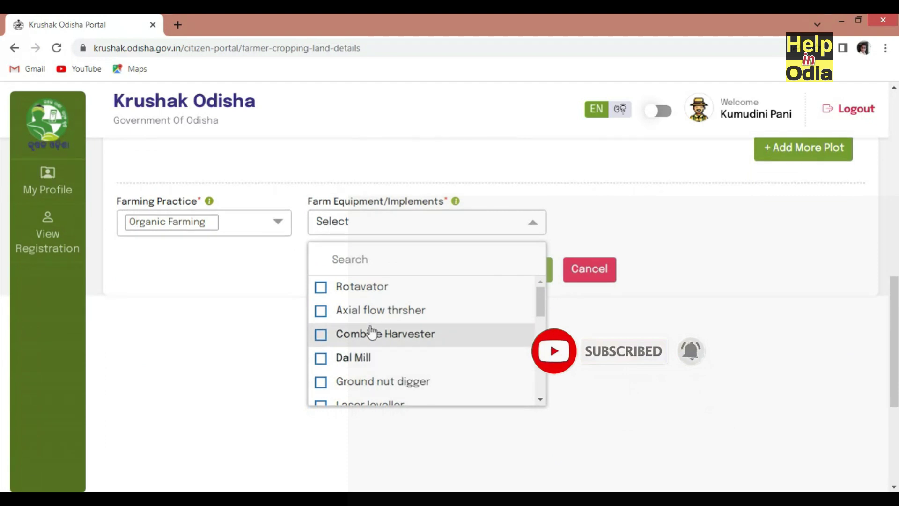
pyautogui.scroll(-3, 388, 333)
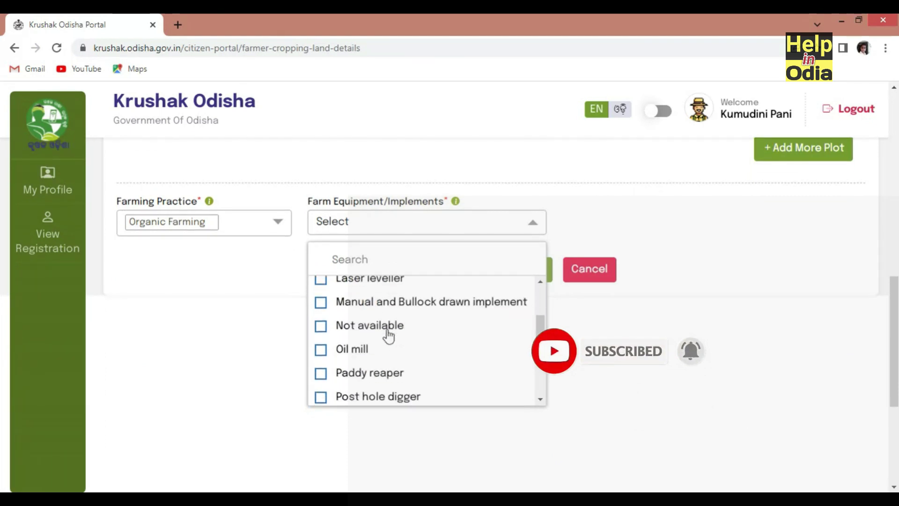
pyautogui.scroll(-2, 382, 349)
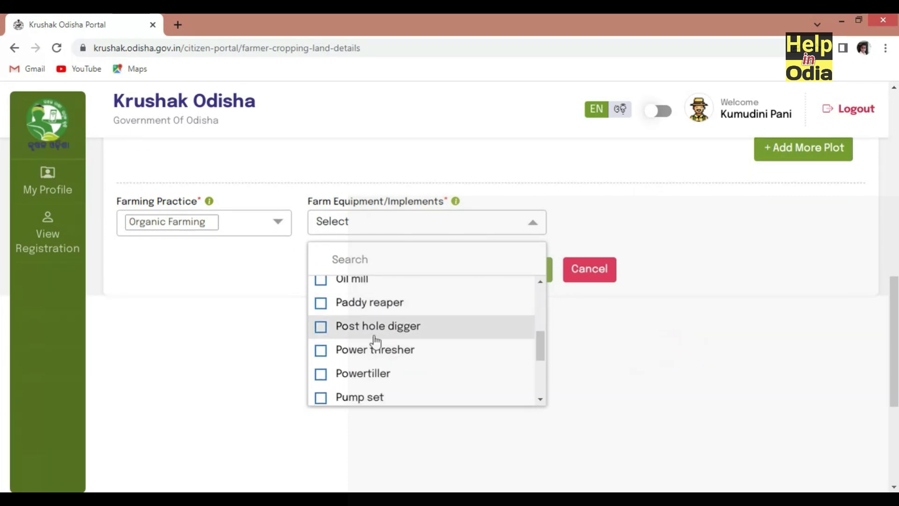
pyautogui.scroll(-3, 367, 346)
pyautogui.scroll(-4, 363, 350)
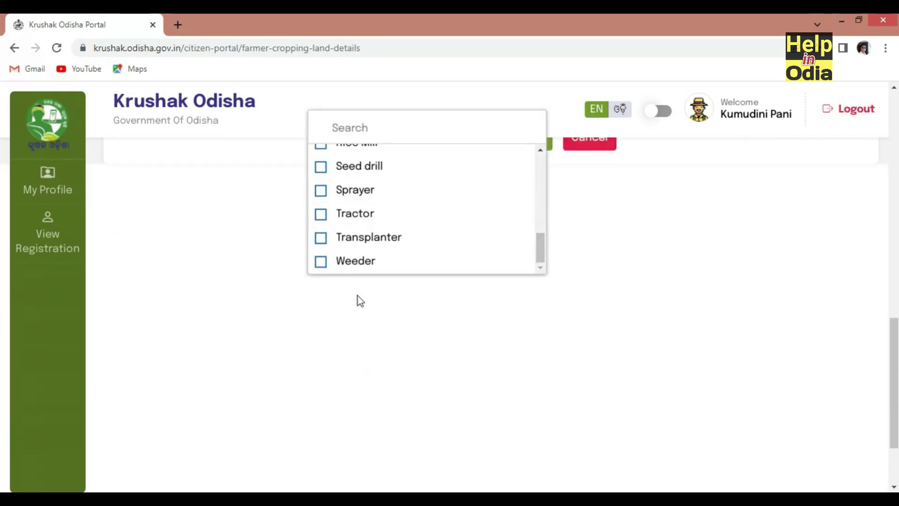
pyautogui.click(365, 223)
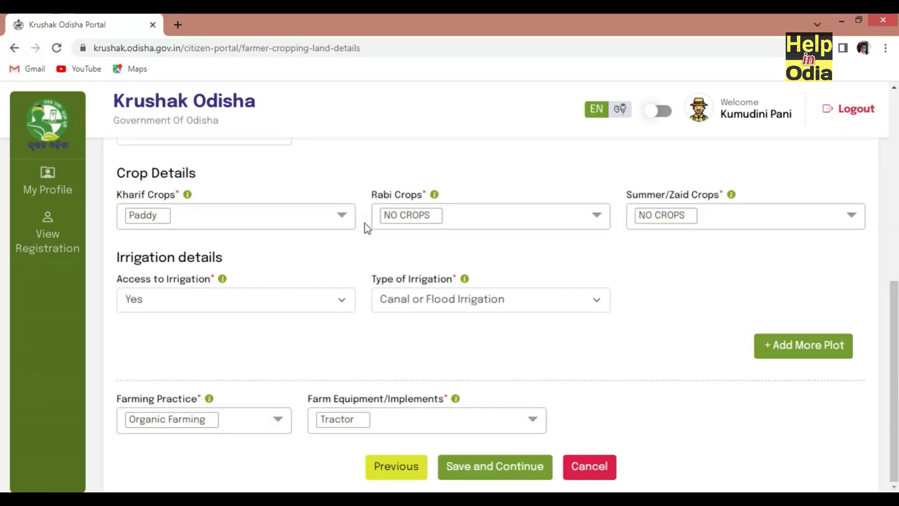
pyautogui.click(466, 469)
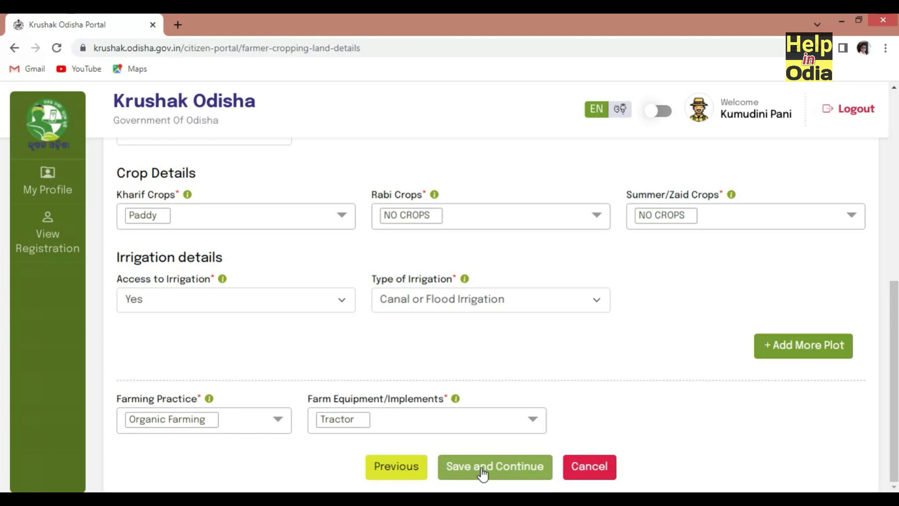
# Confirm proceeding with the cropping details and dismiss the Record Saved Successfully message
pyautogui.click(485, 471)
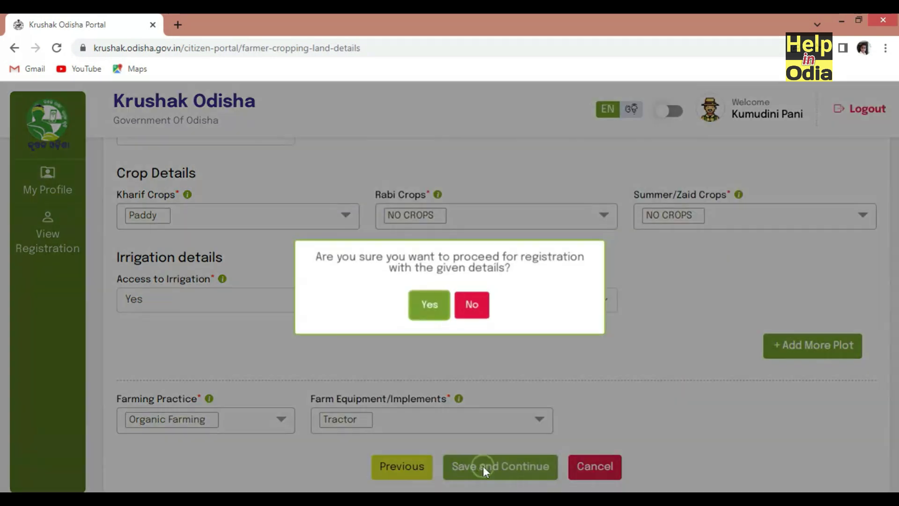
pyautogui.click(428, 319)
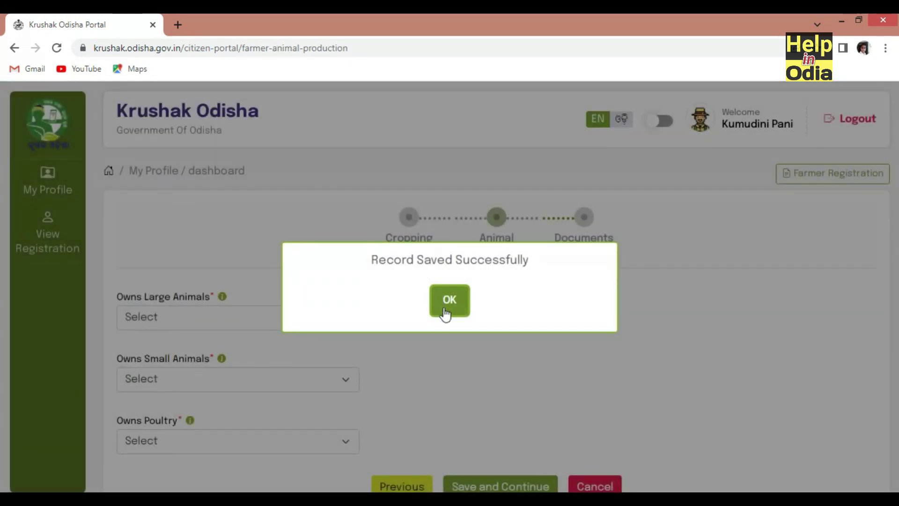
pyautogui.click(448, 302)
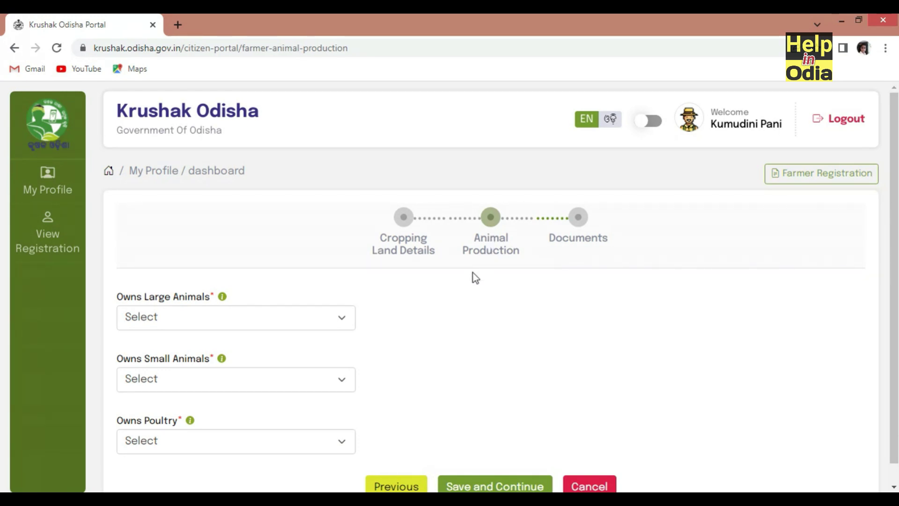
# Record that the farmer owns small animals, with 1 goat
pyautogui.scroll(-1, 456, 353)
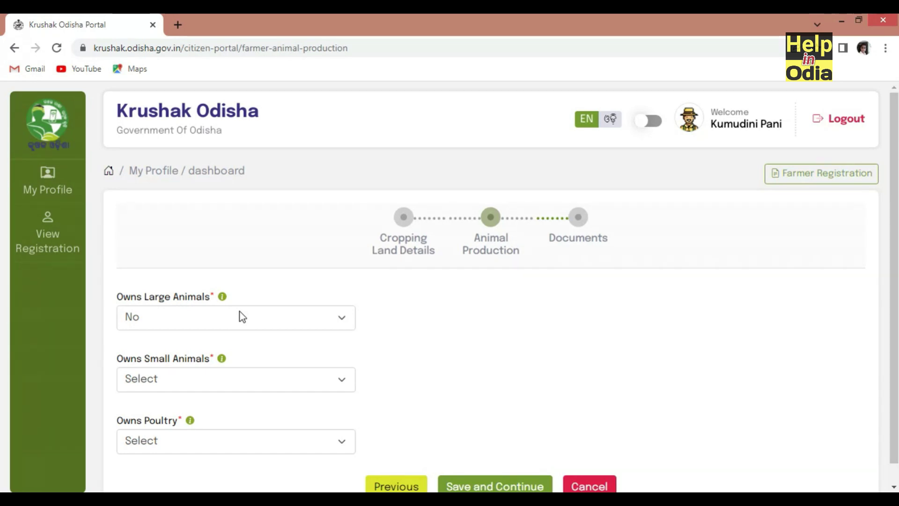
pyautogui.click(192, 383)
pyautogui.click(174, 415)
pyautogui.scroll(-3, 156, 204)
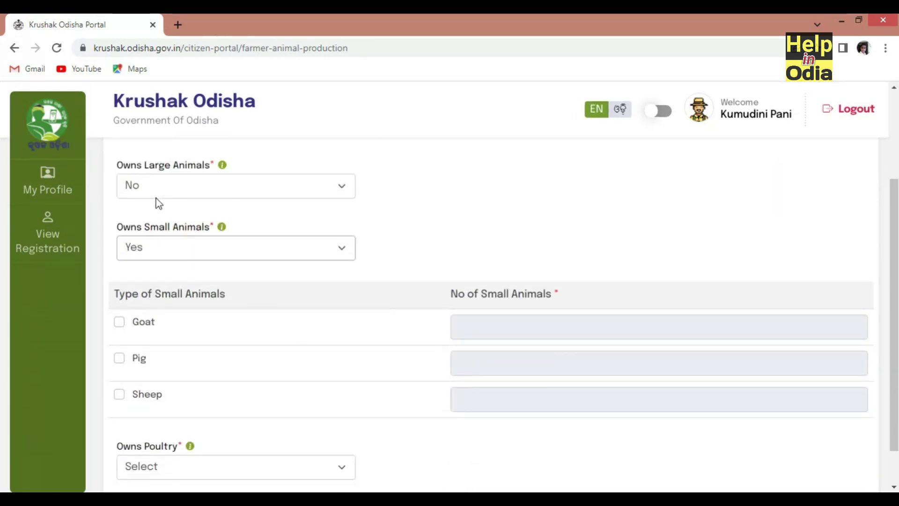
pyautogui.scroll(-1, 157, 267)
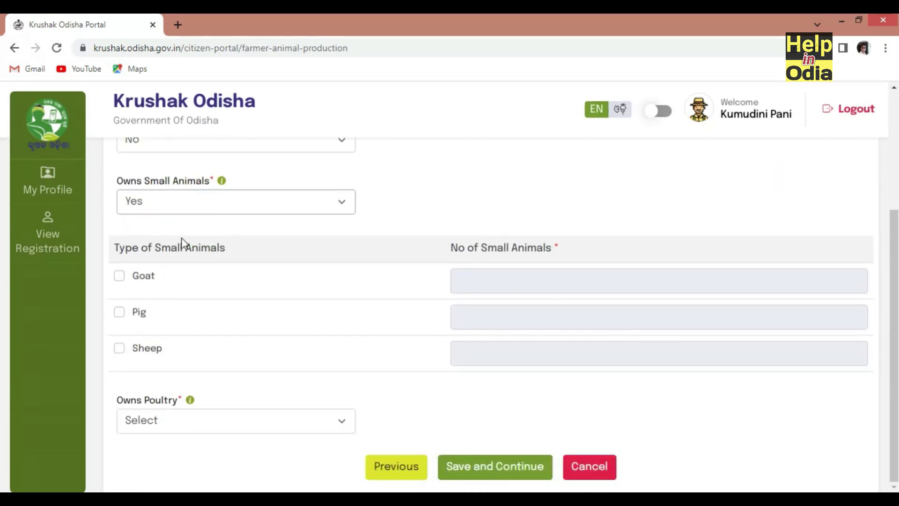
pyautogui.click(118, 277)
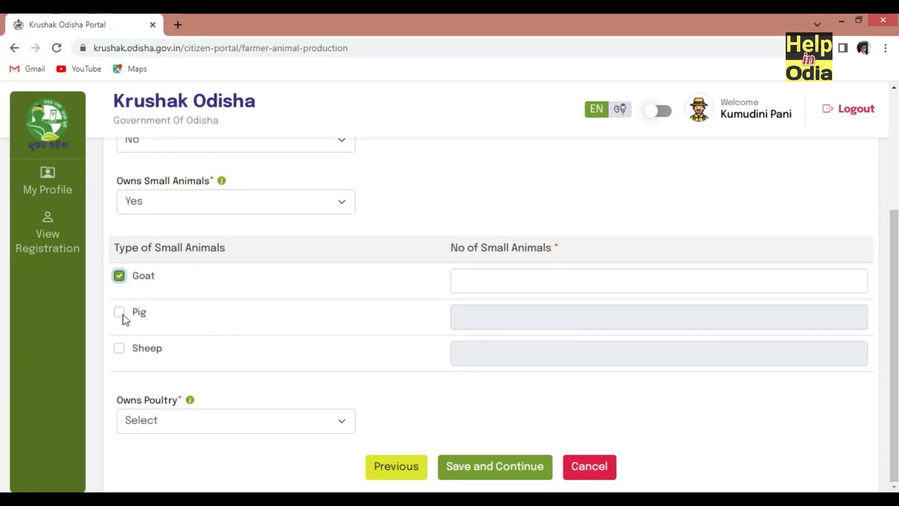
pyautogui.click(521, 283)
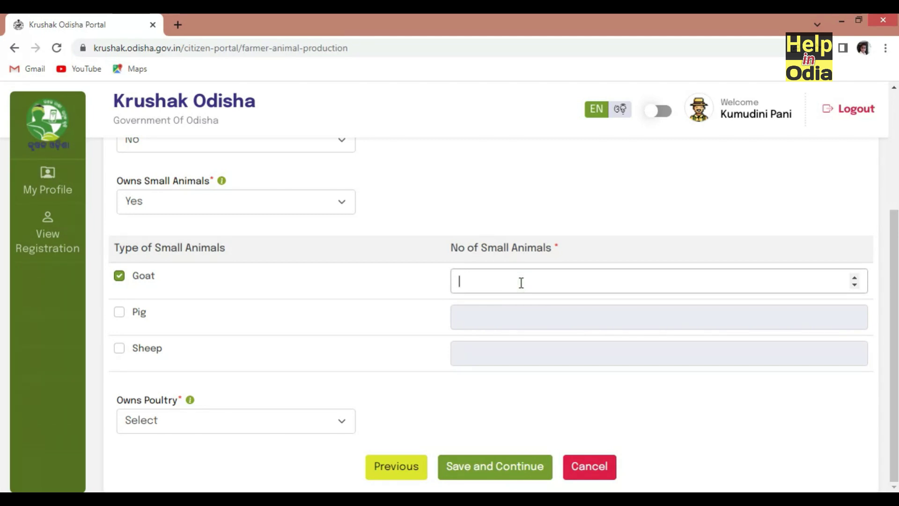
pyautogui.write('1')
# Set Owns Poultry to No
pyautogui.click(203, 413)
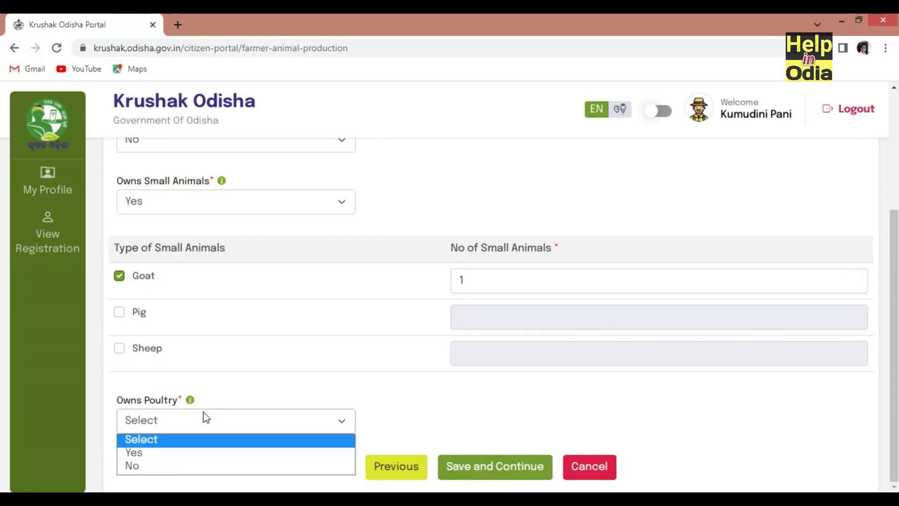
pyautogui.click(165, 454)
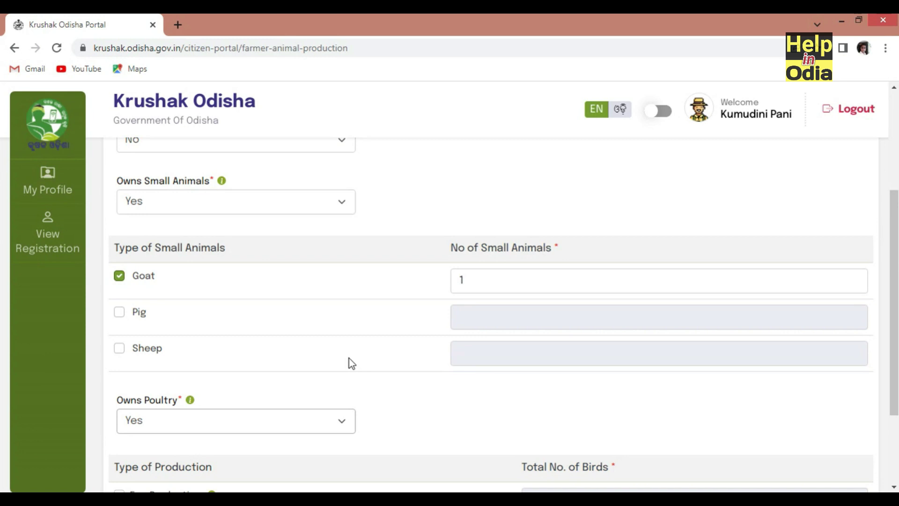
pyautogui.scroll(-3, 444, 392)
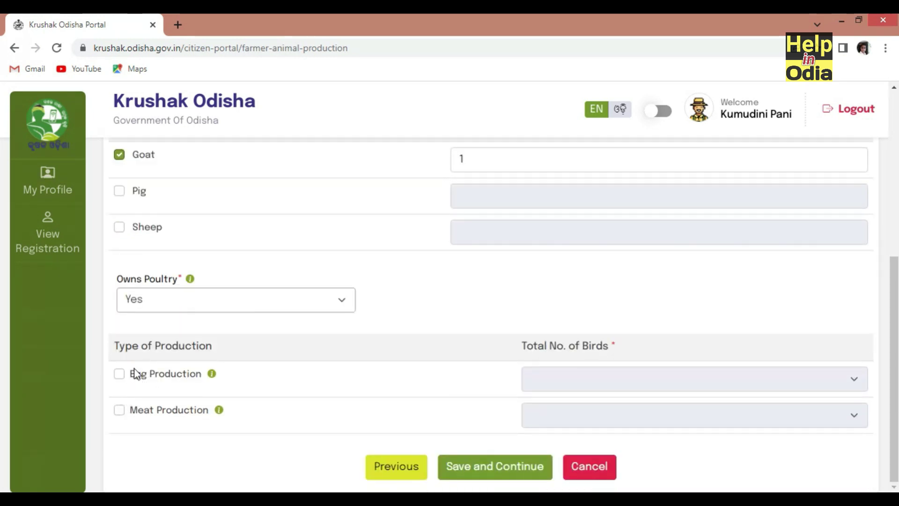
pyautogui.click(119, 374)
pyautogui.click(633, 384)
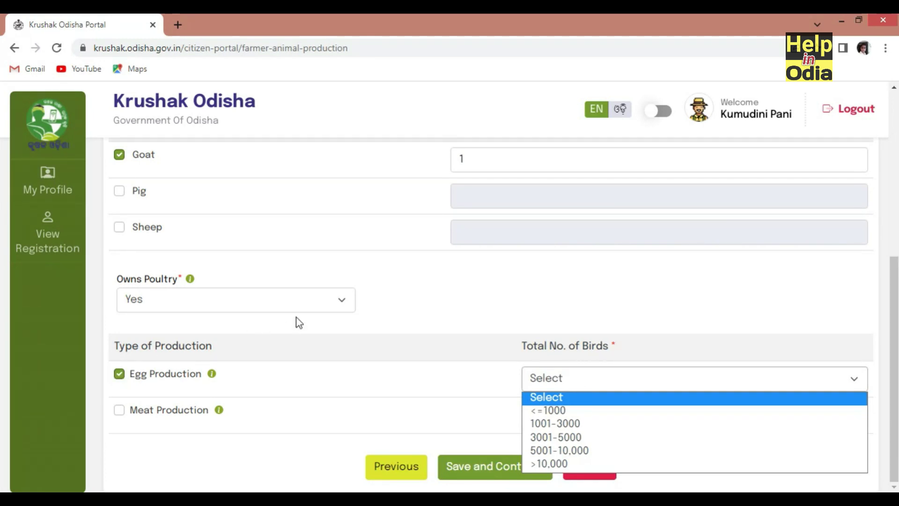
pyautogui.click(315, 302)
pyautogui.click(234, 345)
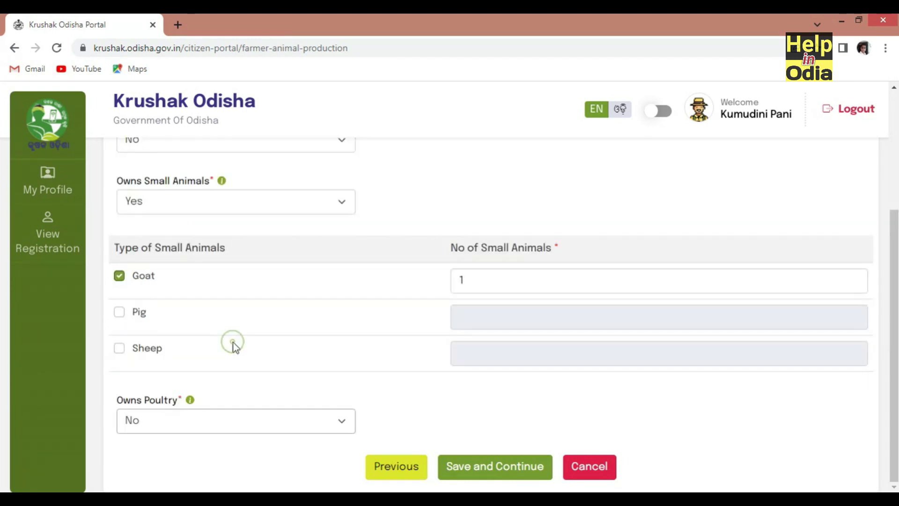
# Save the animal production details, confirm with Yes, and dismiss the saved message
pyautogui.click(485, 468)
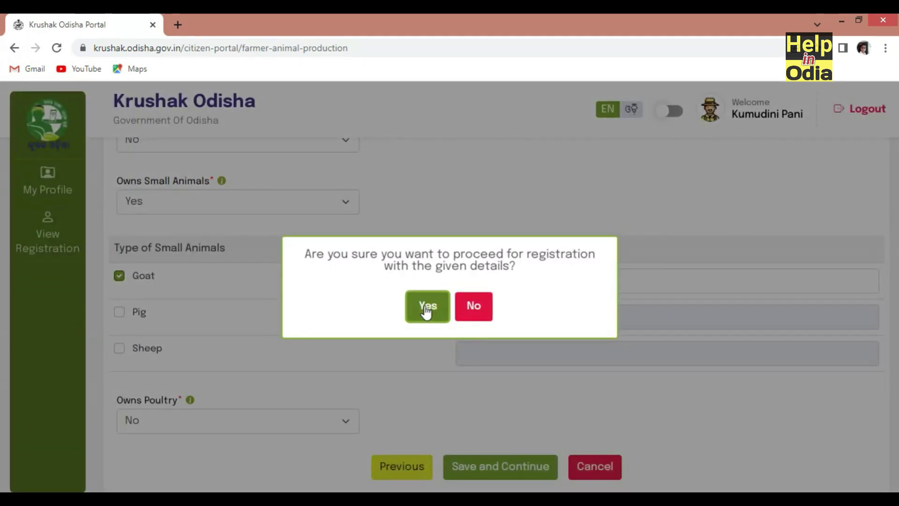
pyautogui.click(427, 307)
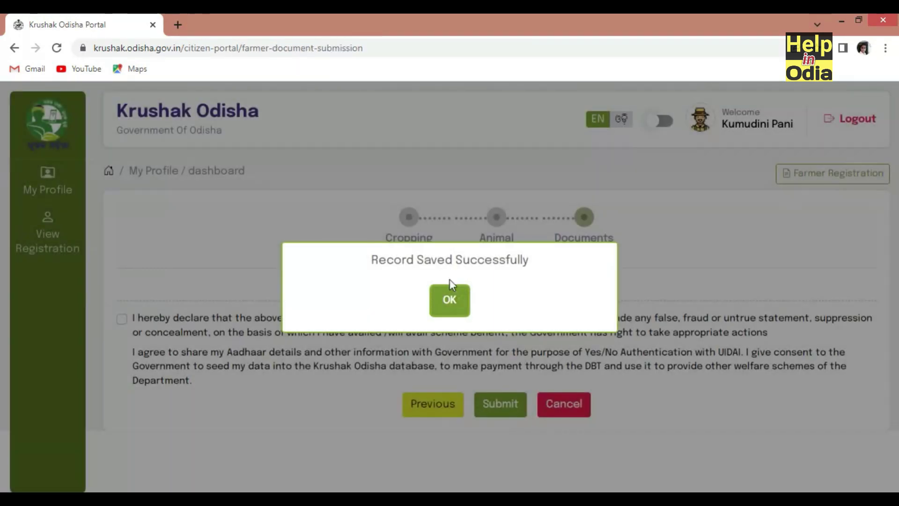
pyautogui.click(457, 302)
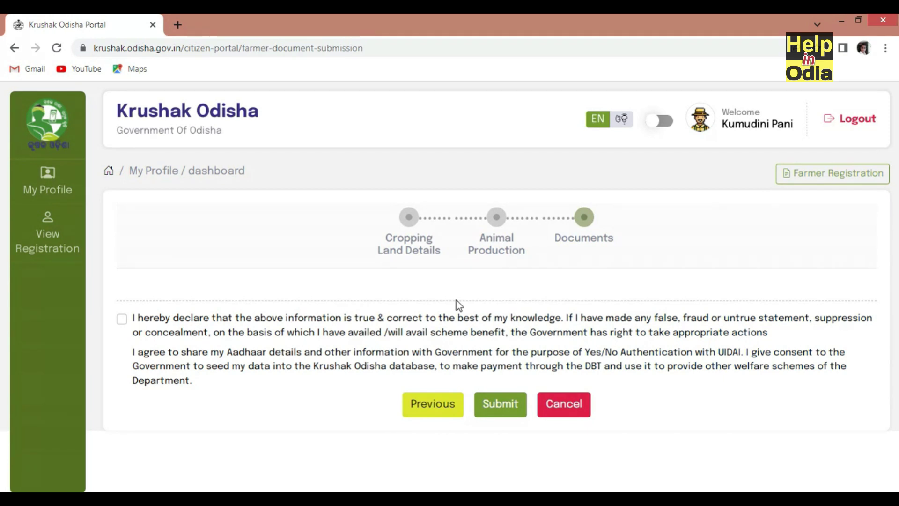
# Accept the declaration and submit the registration, confirming the submission
pyautogui.click(122, 319)
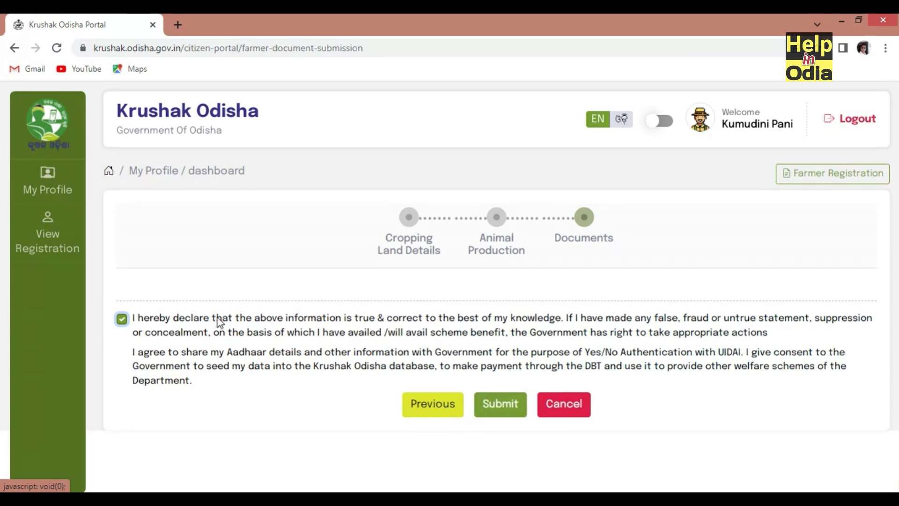
pyautogui.click(507, 406)
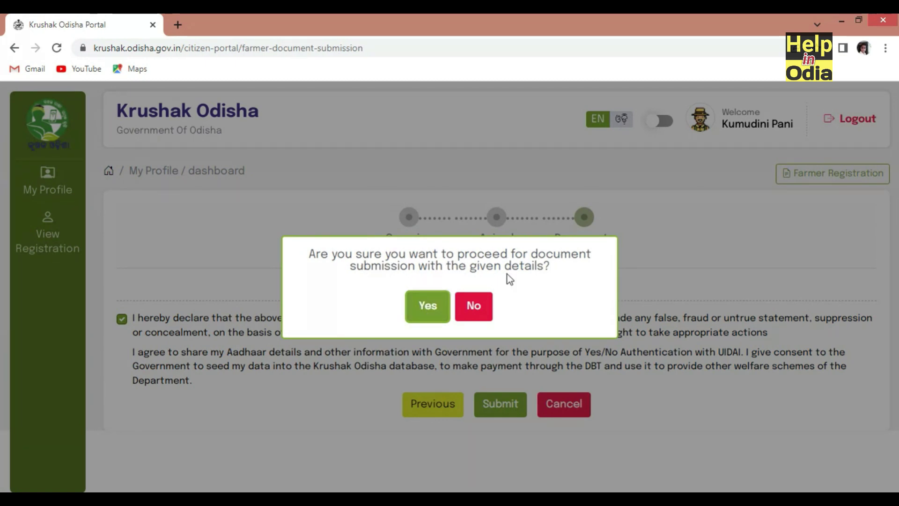
pyautogui.click(421, 309)
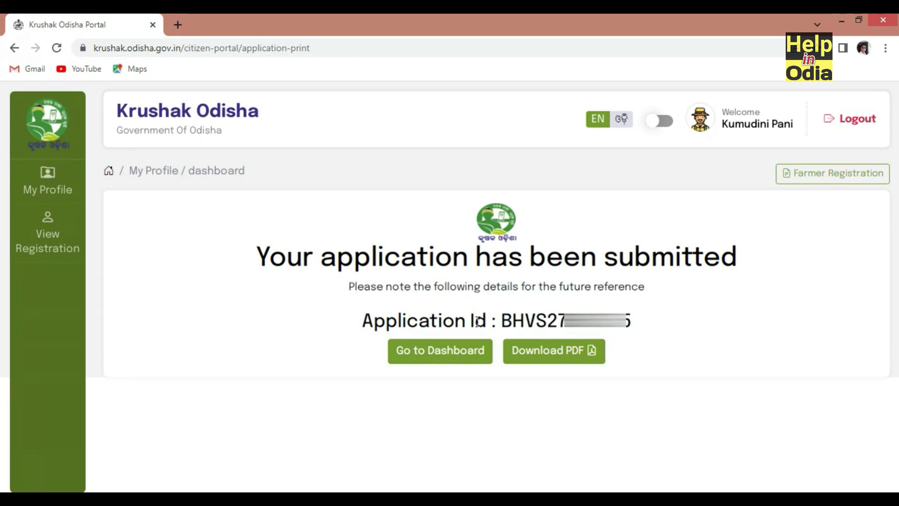
# Select the Application Id and download the application as Krushak Odisha.pdf
pyautogui.moveTo(502, 320); pyautogui.dragTo(639, 318)
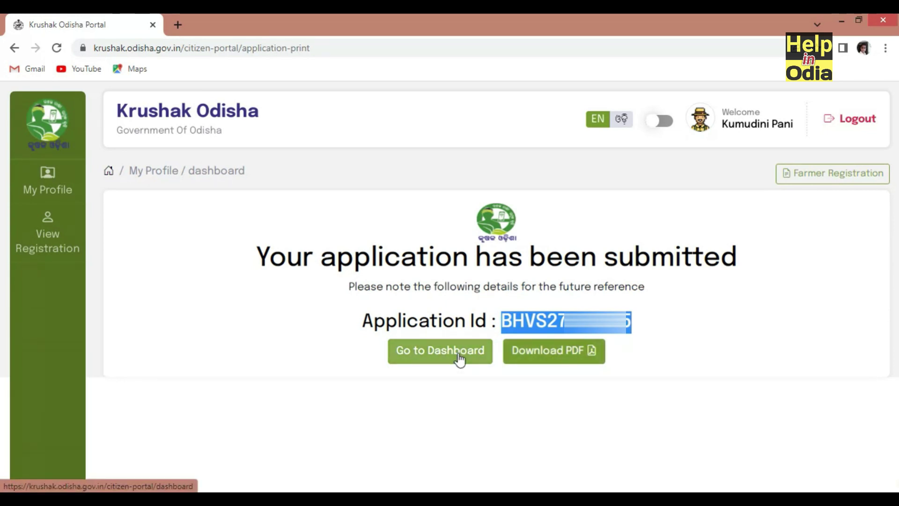
pyautogui.click(564, 357)
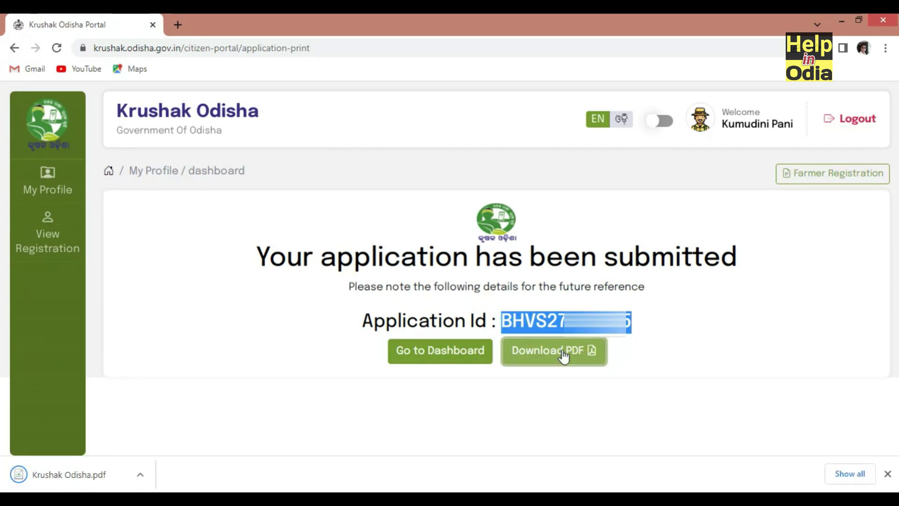
pyautogui.click(141, 475)
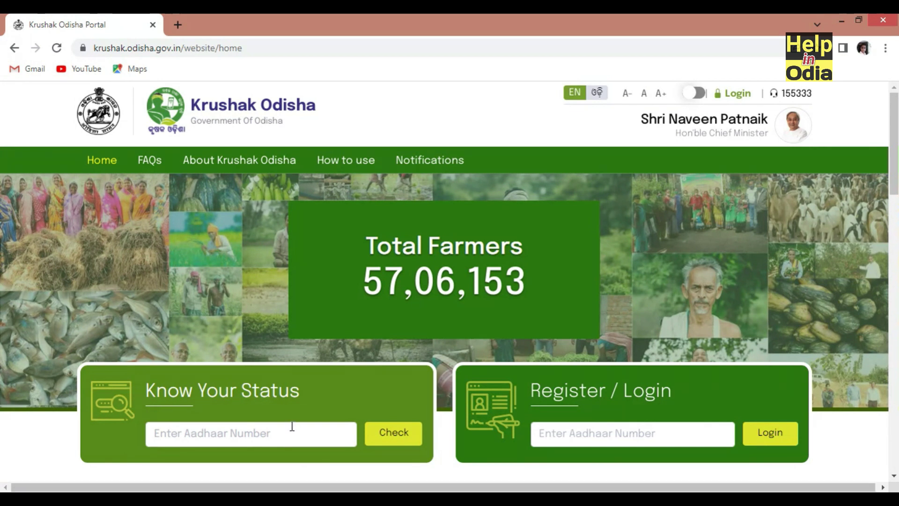
# Paste the farmer's Aadhaar number into Know Your Status and check the status
pyautogui.click(258, 438)
pyautogui.hotkey('ctrl', 'v')
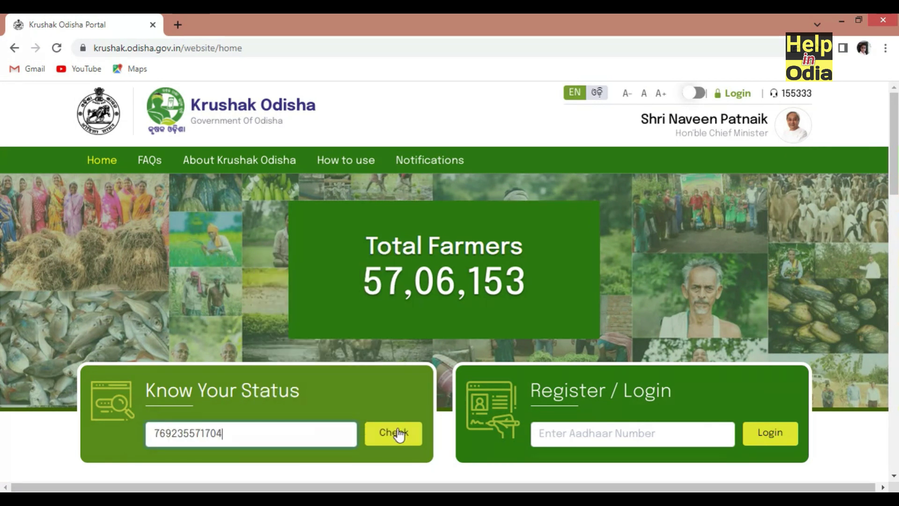
pyautogui.click(398, 432)
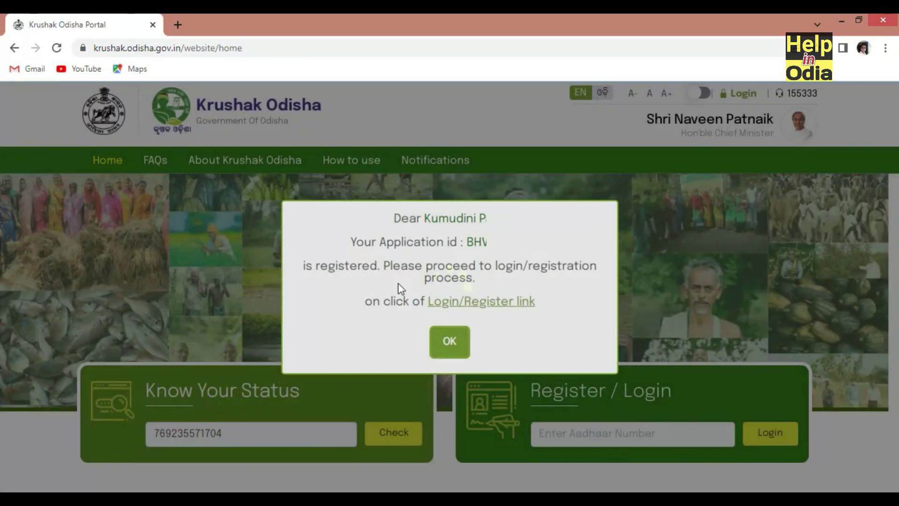